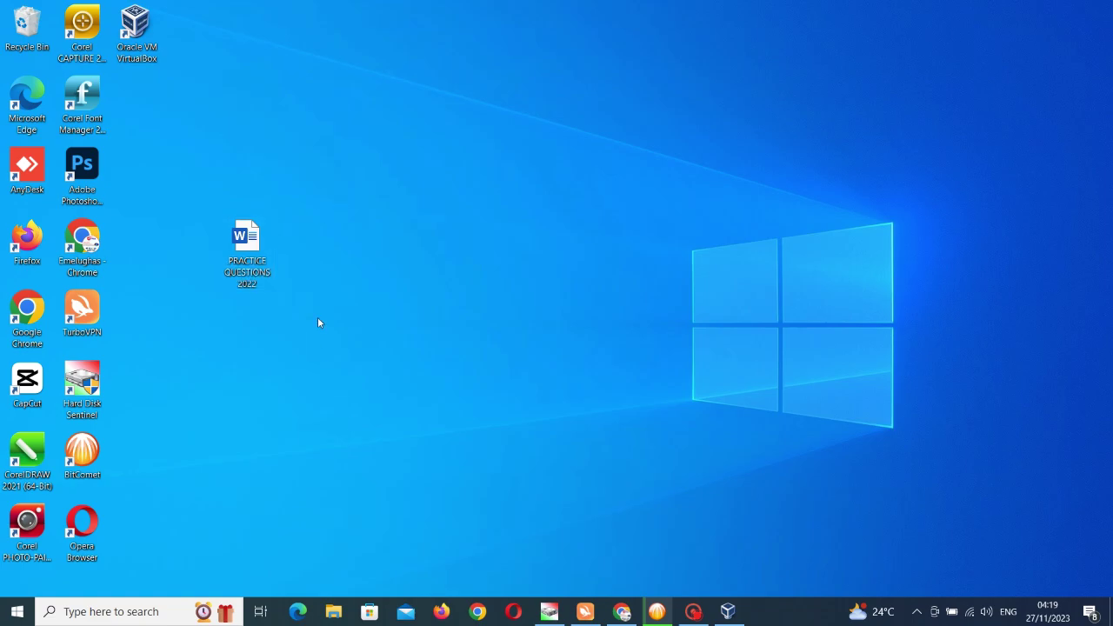
- In File Explorer, browse OS (D:) > Easeus 17 02_15 > (E) > Lost Files > #2 Lost Partition(NTFS)
{"action": "left_click", "coordinate": [266, 249]}
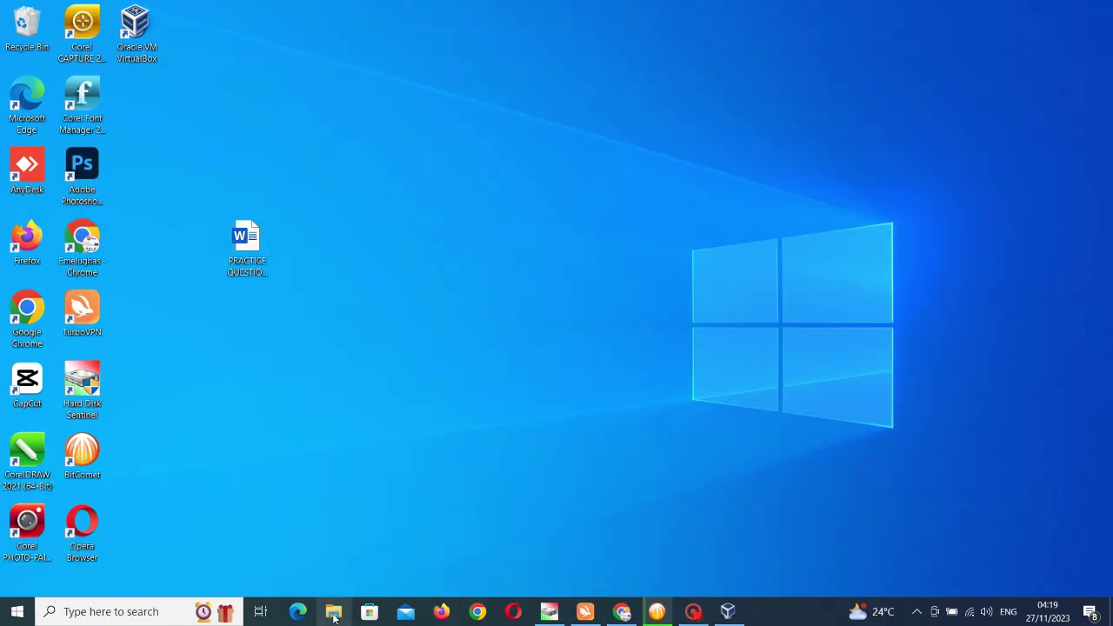
{"action": "left_click", "coordinate": [333, 611]}
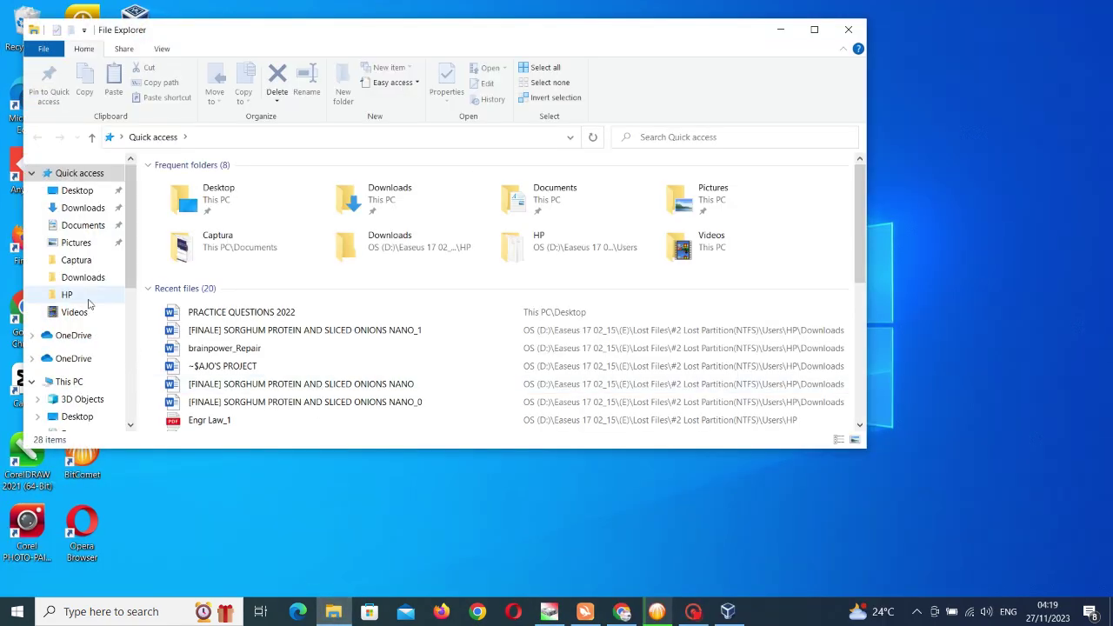
{"action": "left_click", "coordinate": [74, 382]}
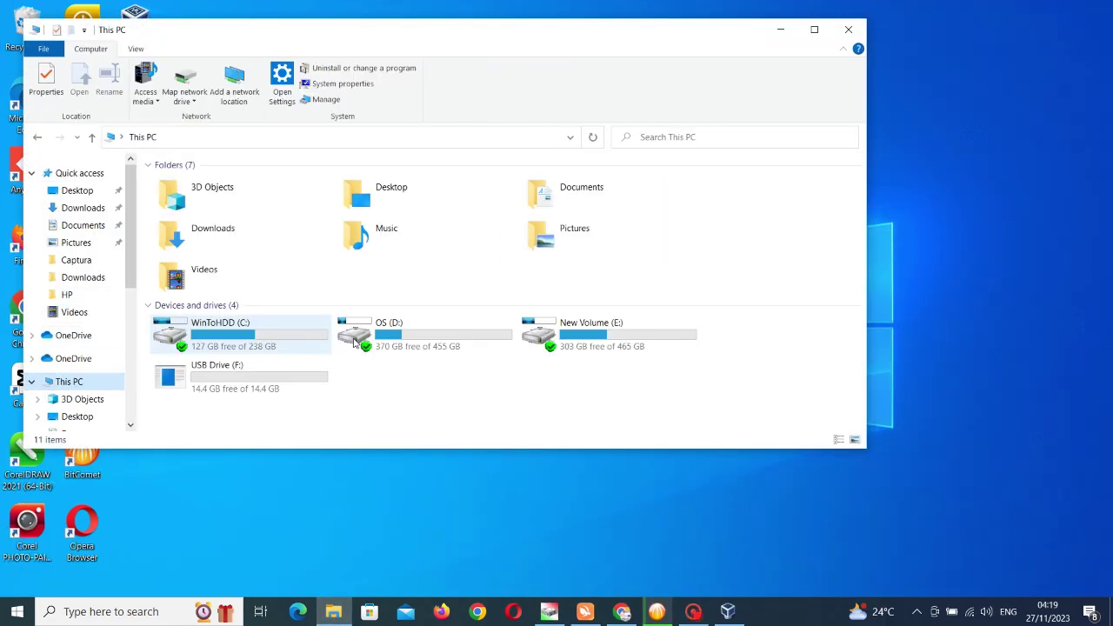
{"action": "double_click", "coordinate": [403, 337]}
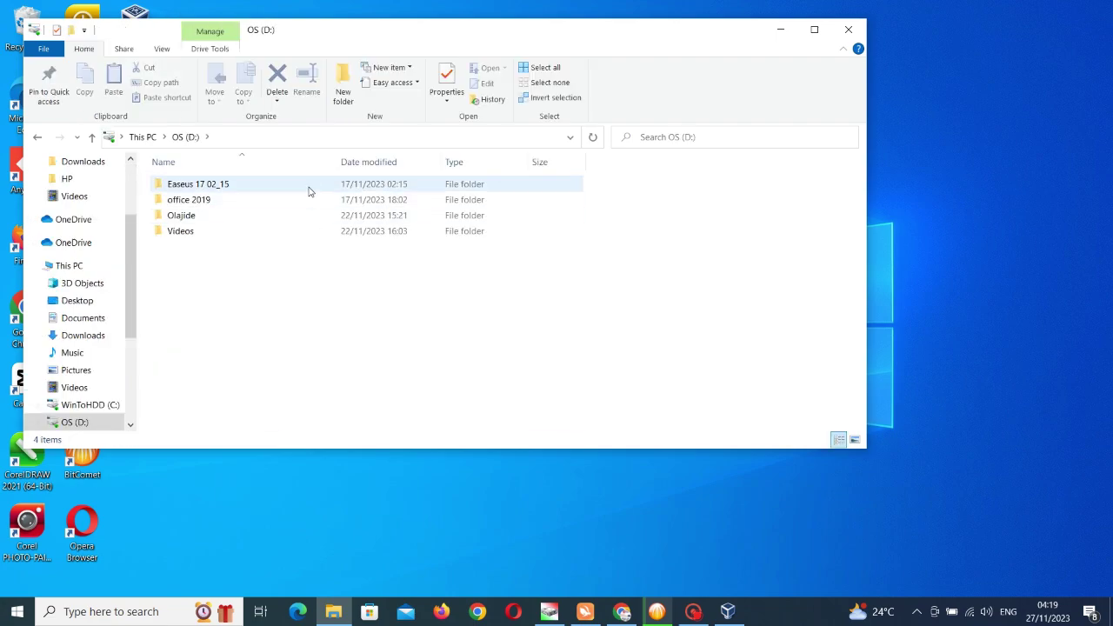
{"action": "double_click", "coordinate": [308, 186]}
{"action": "double_click", "coordinate": [309, 186]}
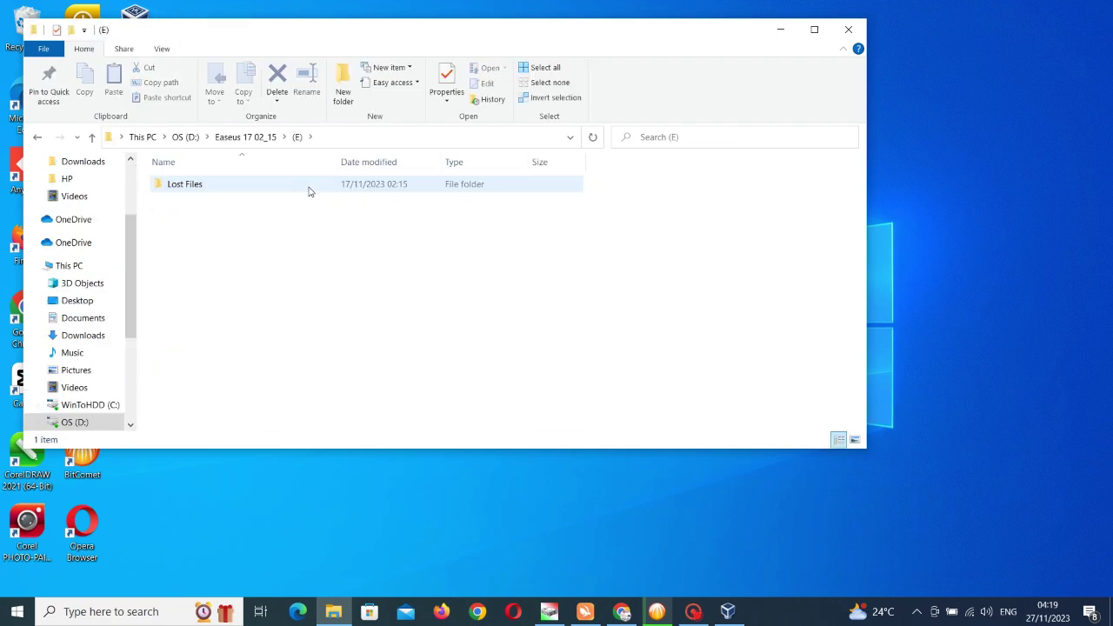
{"action": "double_click", "coordinate": [309, 186]}
{"action": "left_click", "coordinate": [308, 186]}
{"action": "double_click", "coordinate": [309, 187]}
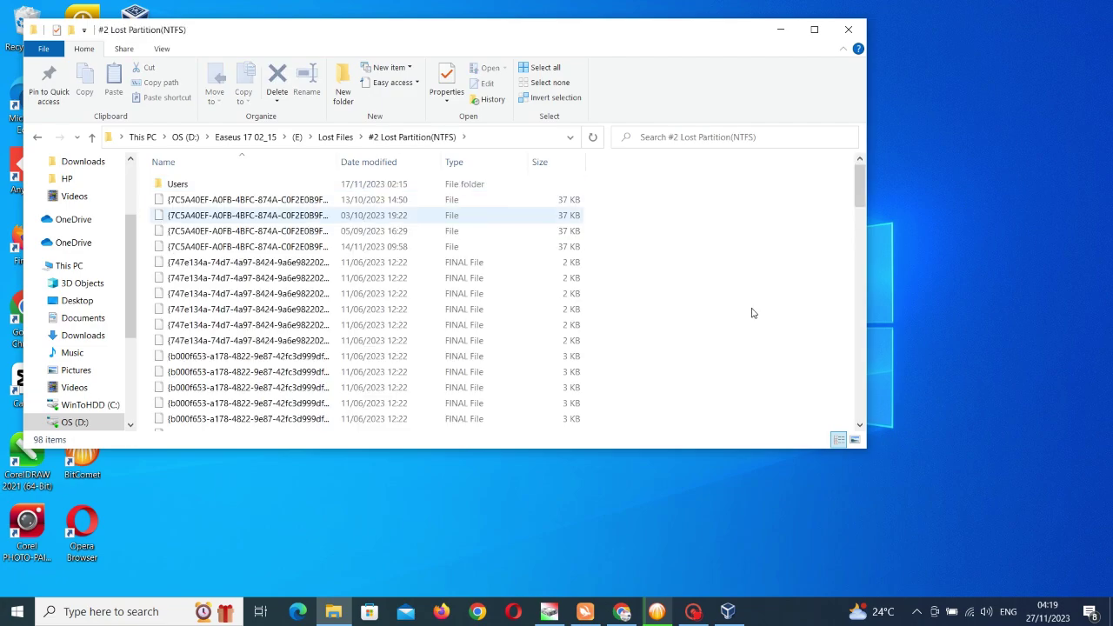
- Go into Users > HP > Downloads and drag ABAJO'S PROJECT onto the desktop
{"action": "double_click", "coordinate": [472, 185]}
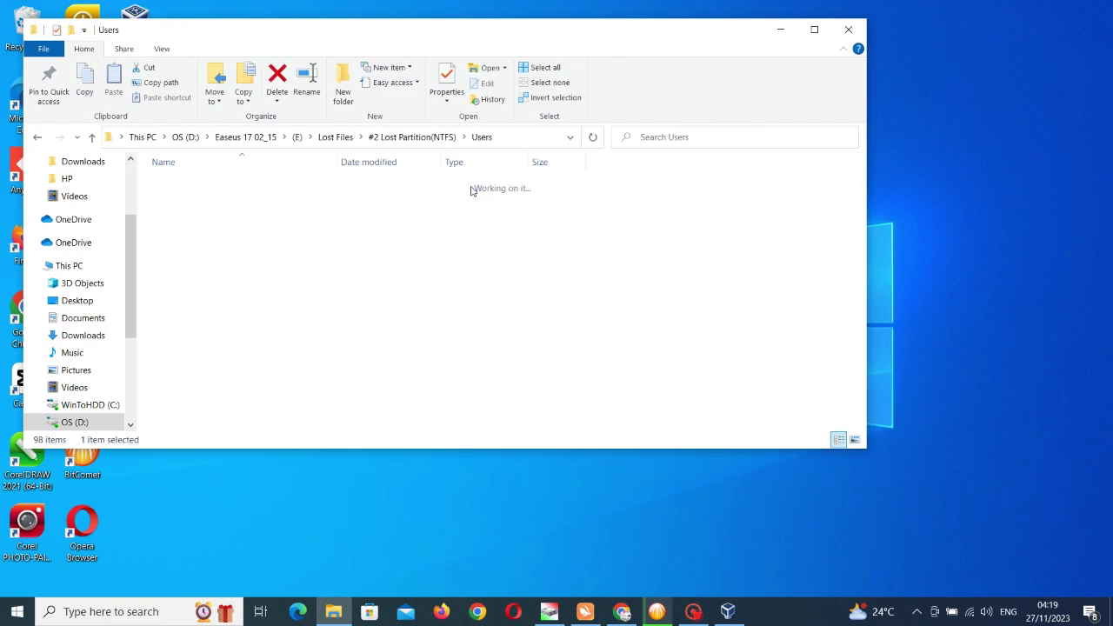
{"action": "double_click", "coordinate": [467, 189]}
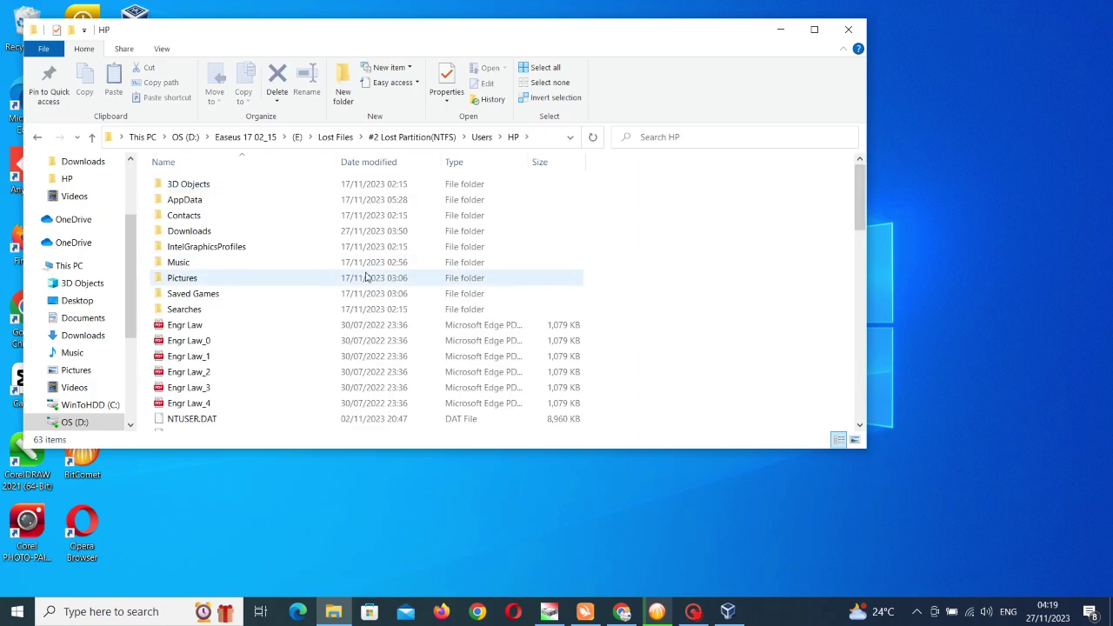
{"action": "left_click", "coordinate": [860, 392]}
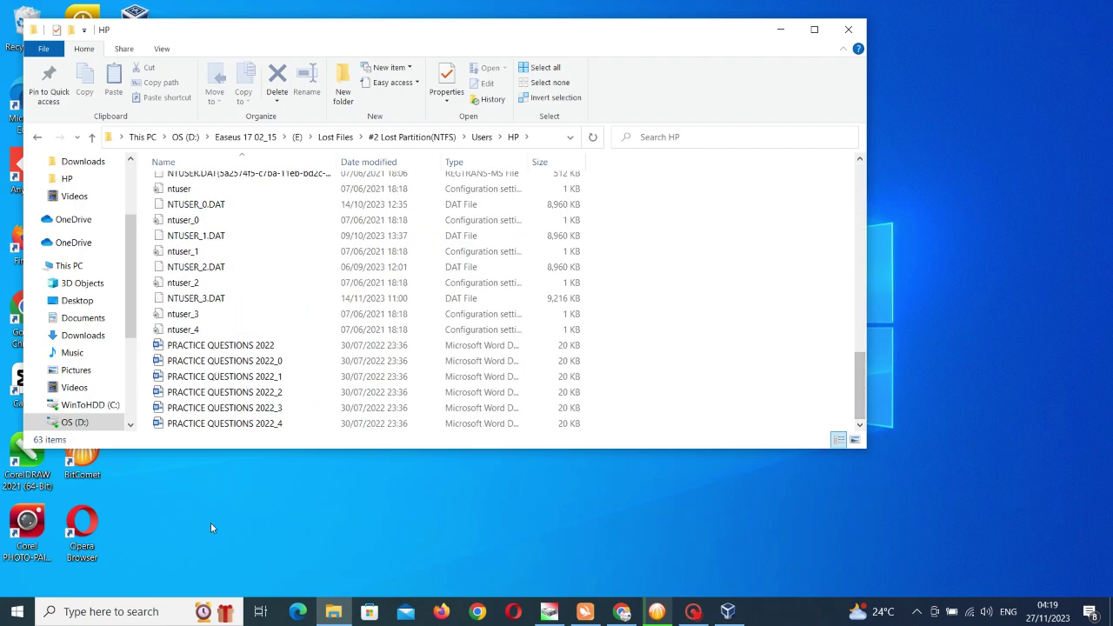
{"action": "left_click", "coordinate": [209, 426]}
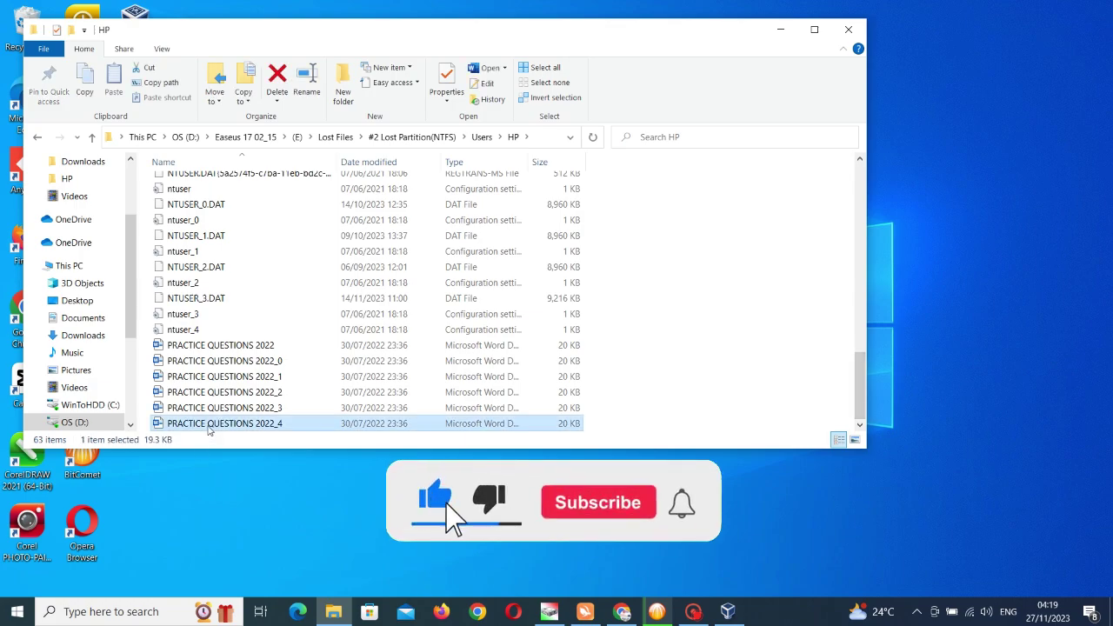
{"action": "mouse_move", "coordinate": [322, 29]}
{"action": "left_mouse_down"}
{"action": "mouse_move", "coordinate": [587, 132]}
{"action": "mouse_move", "coordinate": [356, 84]}
{"action": "left_mouse_up"}
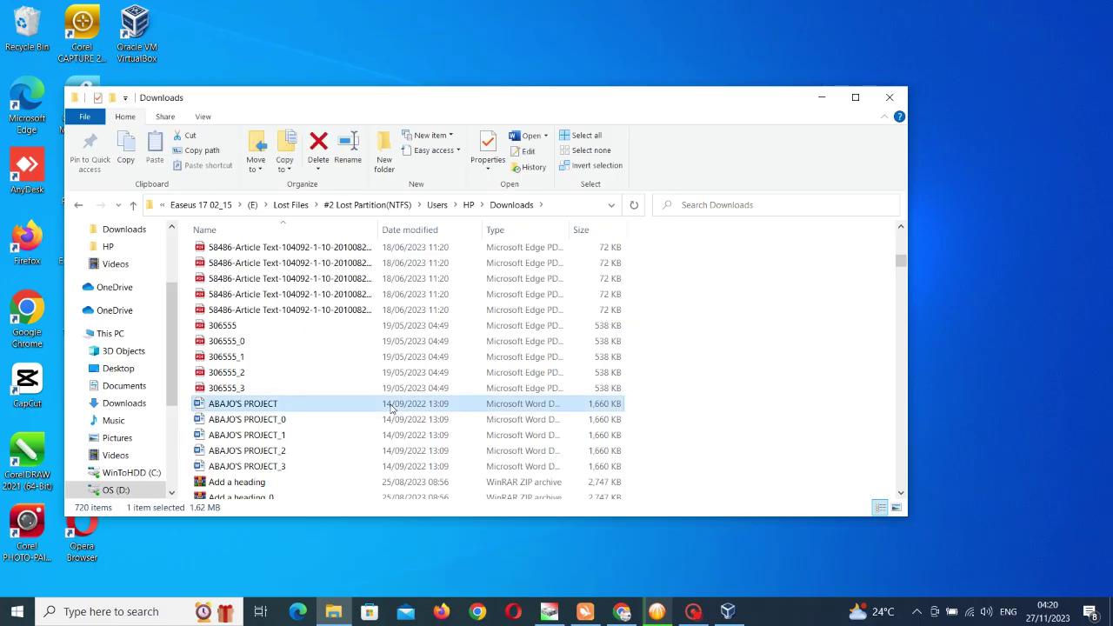
{"action": "left_click_drag", "start_coordinate": [391, 406], "coordinate": [337, 24]}
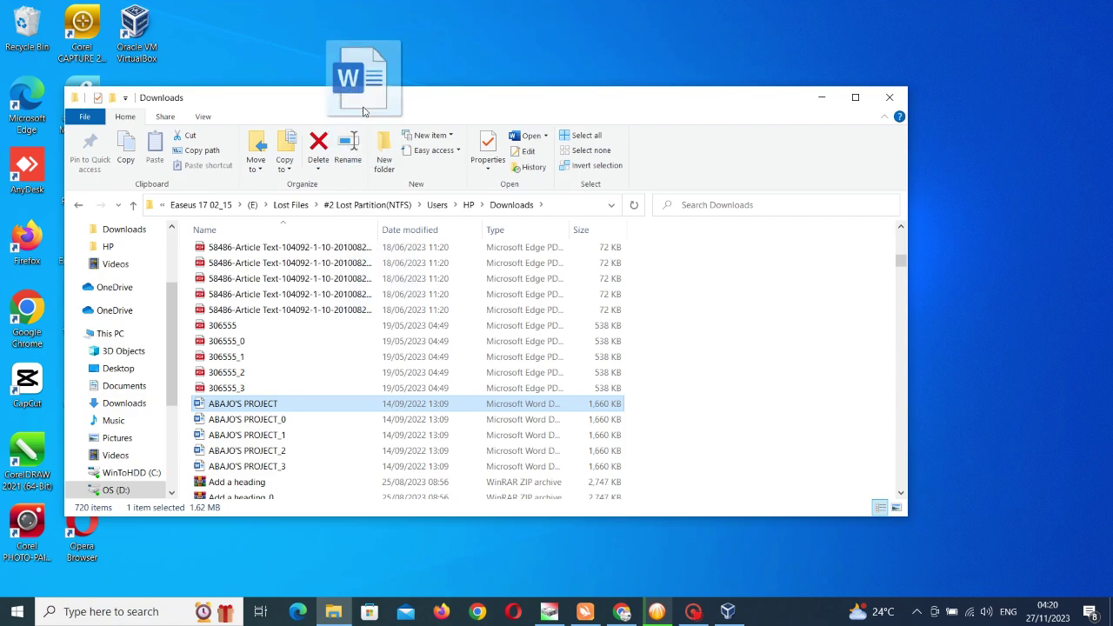
- Close Explorer, open ABAJO'S PROJECT in Word, accept recovery, and dismiss the resulting error
{"action": "left_click", "coordinate": [889, 98]}
{"action": "double_click", "coordinate": [244, 192]}
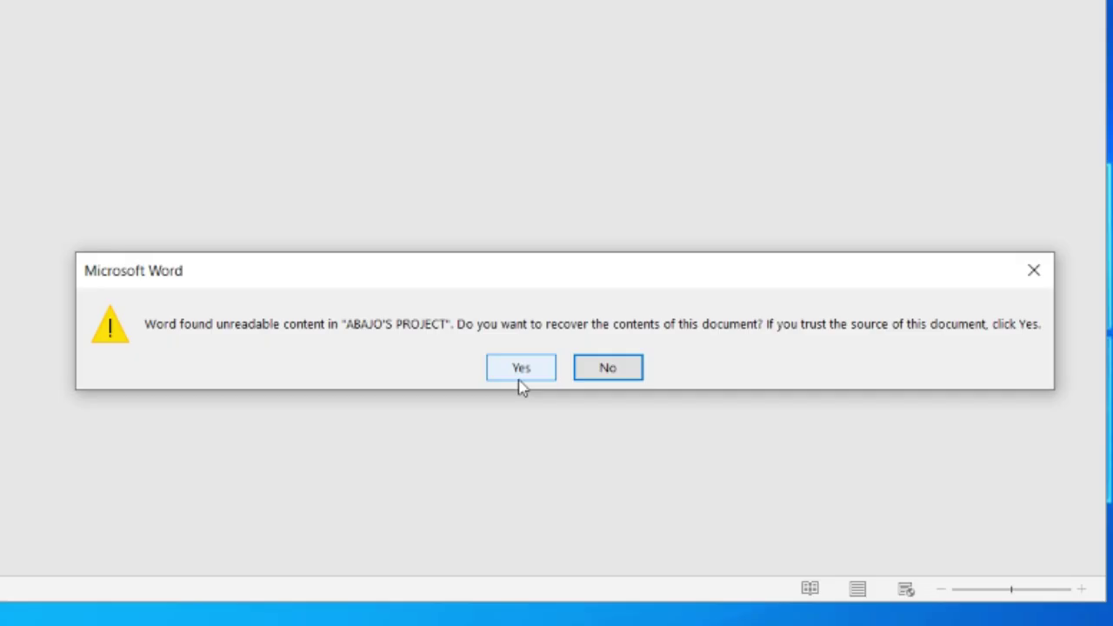
{"action": "left_click", "coordinate": [534, 351]}
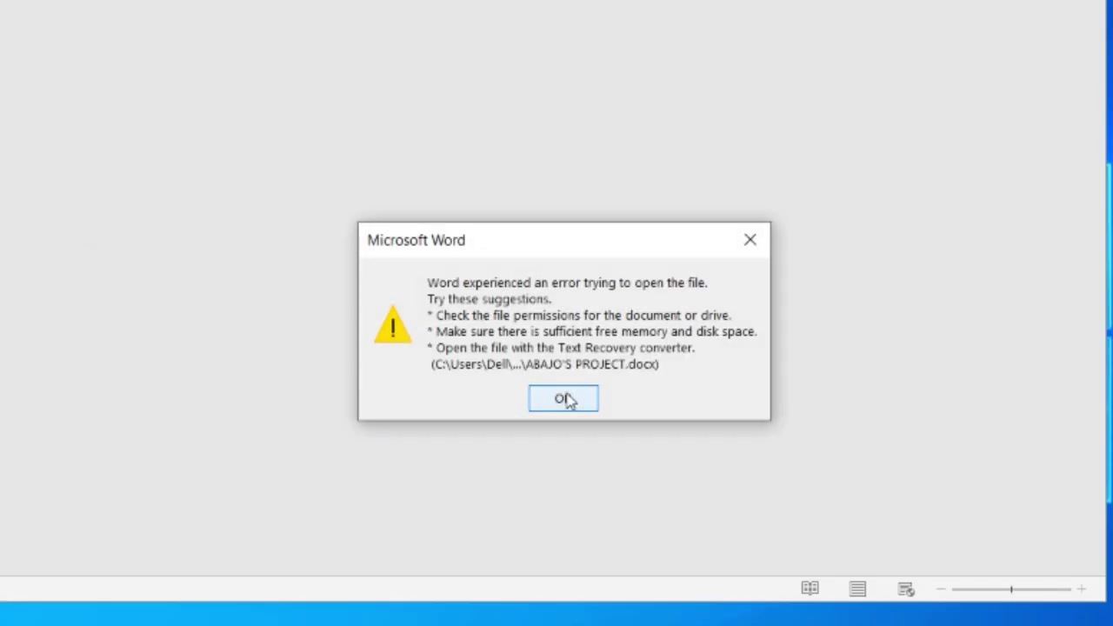
{"action": "left_click", "coordinate": [565, 399]}
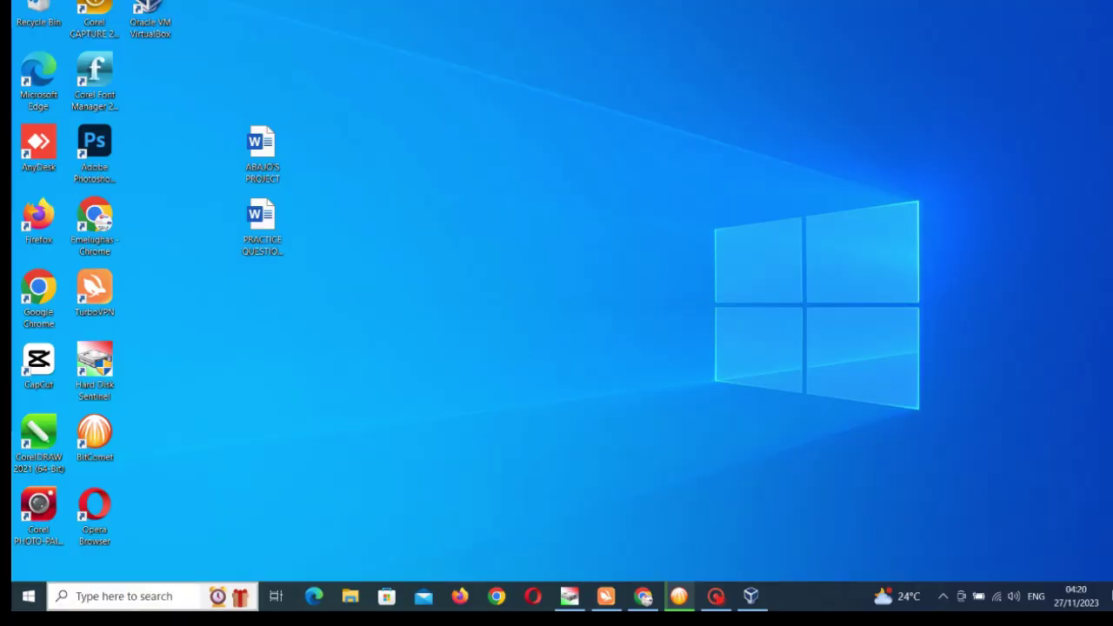
- Launch Word via Windows search for 'word' and browse for a file to open
{"action": "left_click", "coordinate": [130, 596]}
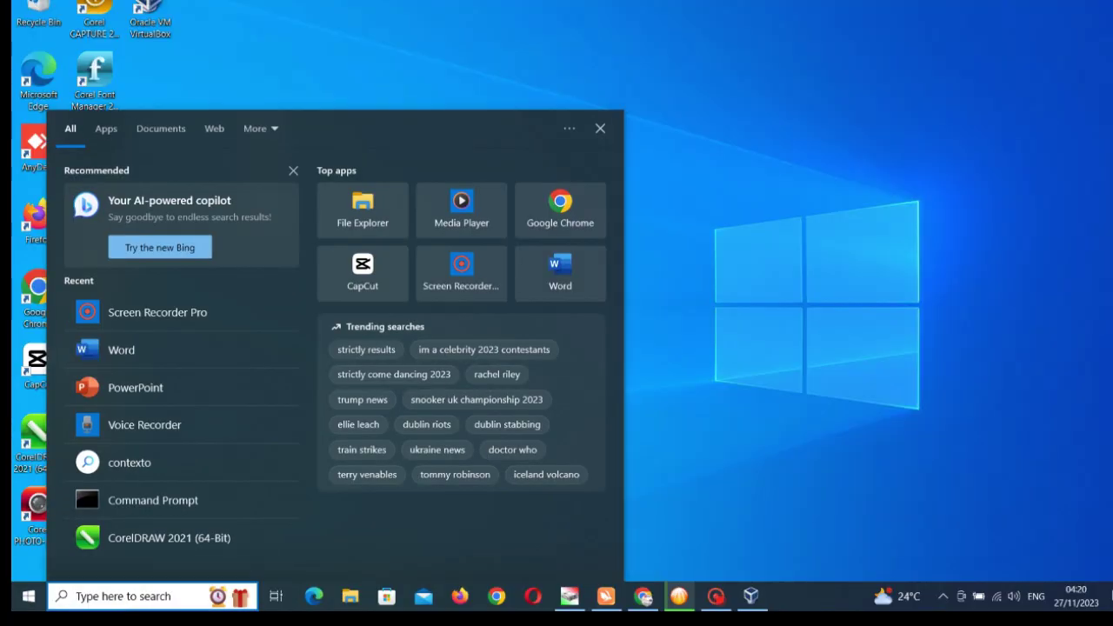
{"action": "type", "text": "word"}
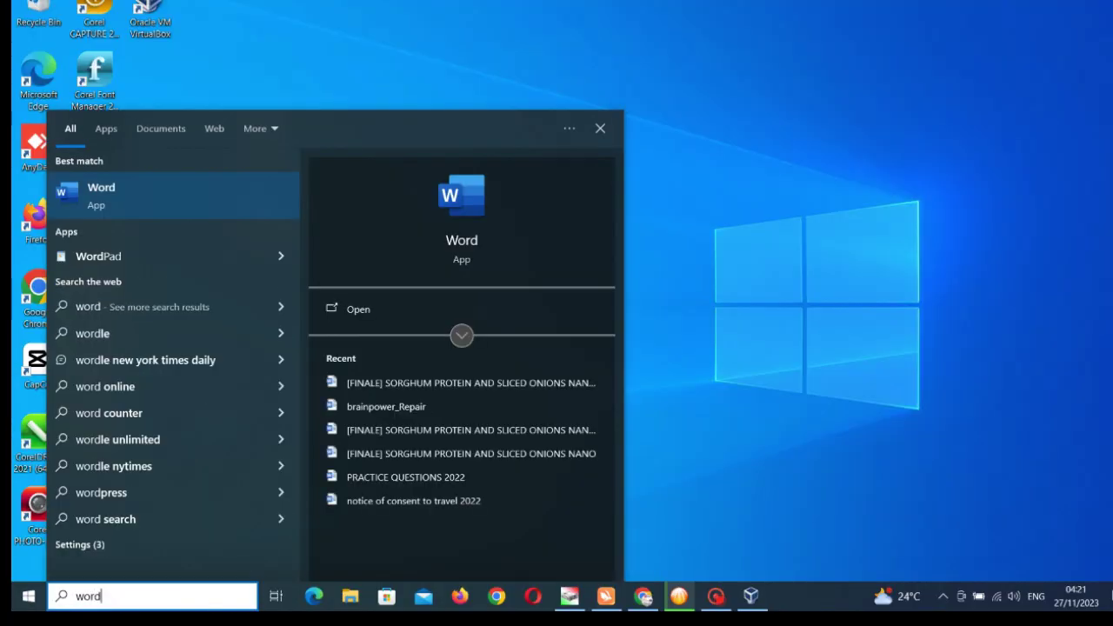
{"action": "key", "text": "Return"}
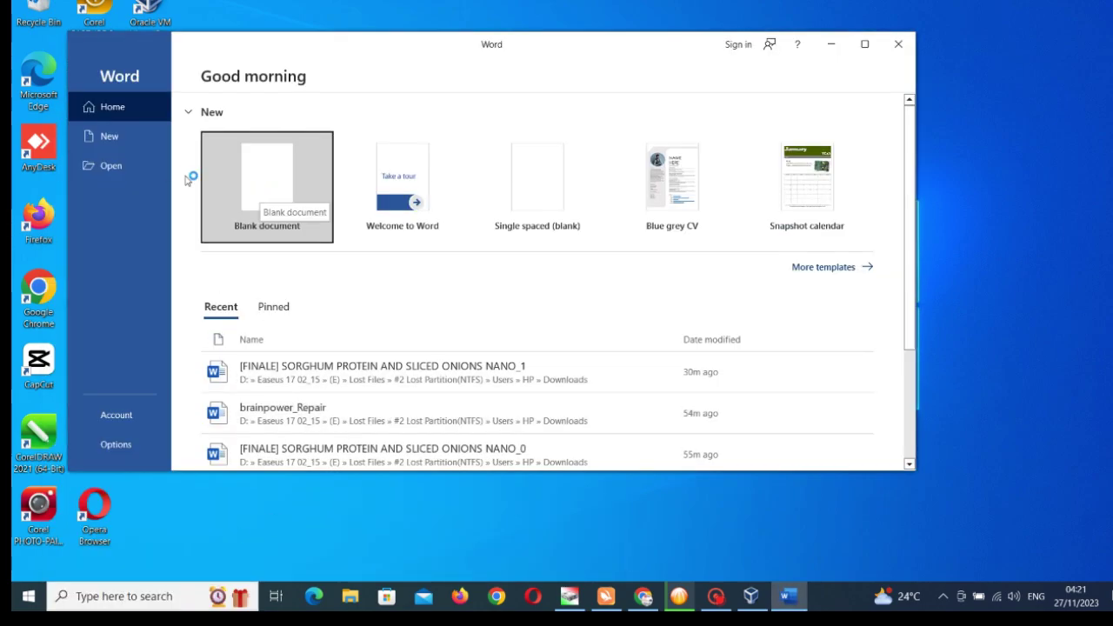
{"action": "left_click", "coordinate": [143, 170]}
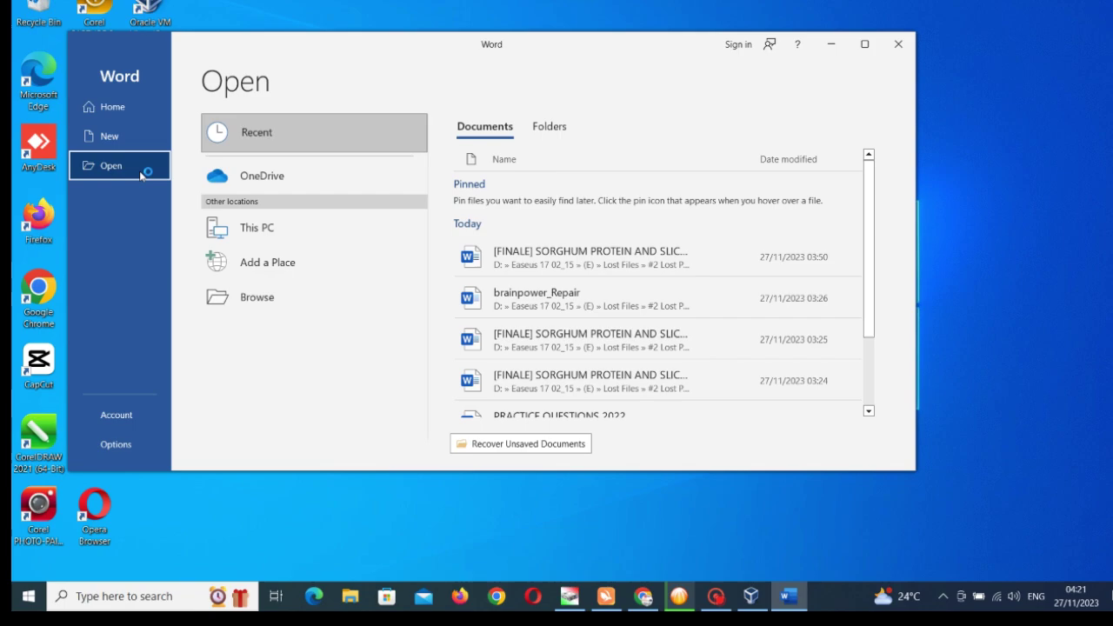
{"action": "left_click", "coordinate": [369, 297]}
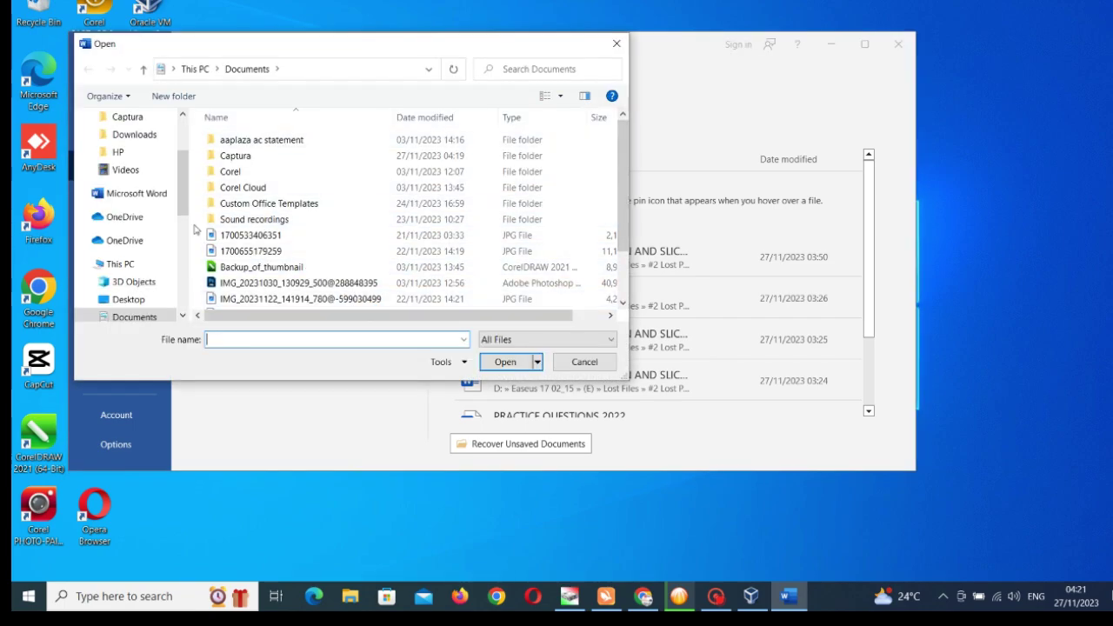
- Open PRACTICE QUESTIONS 2022 from This PC > Desktop, accept recovery, and dismiss the error
{"action": "left_click", "coordinate": [153, 264]}
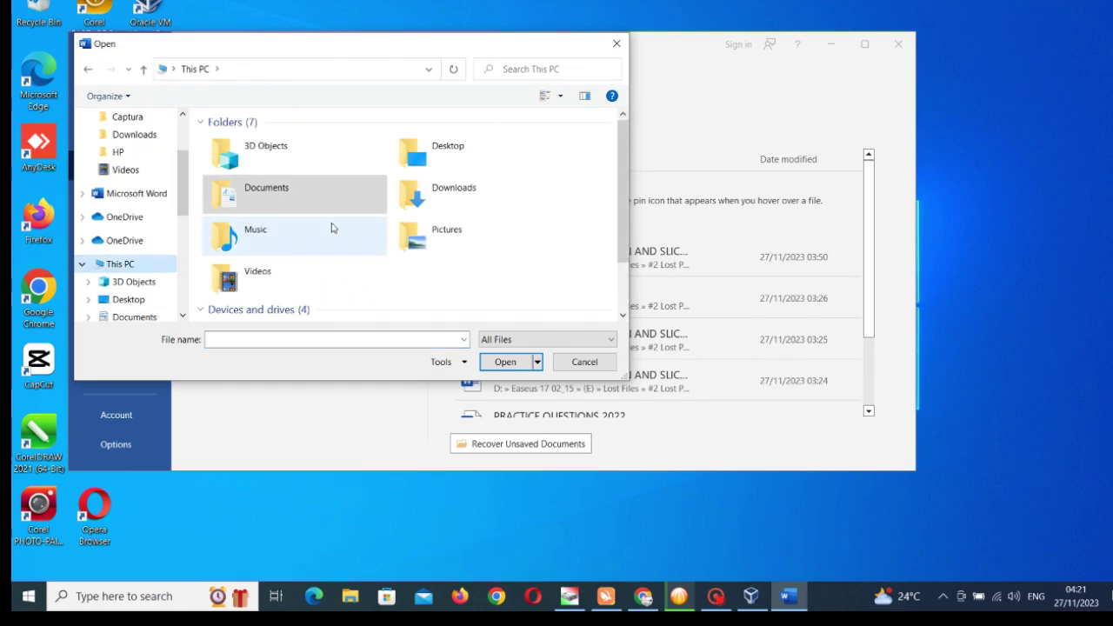
{"action": "double_click", "coordinate": [482, 150]}
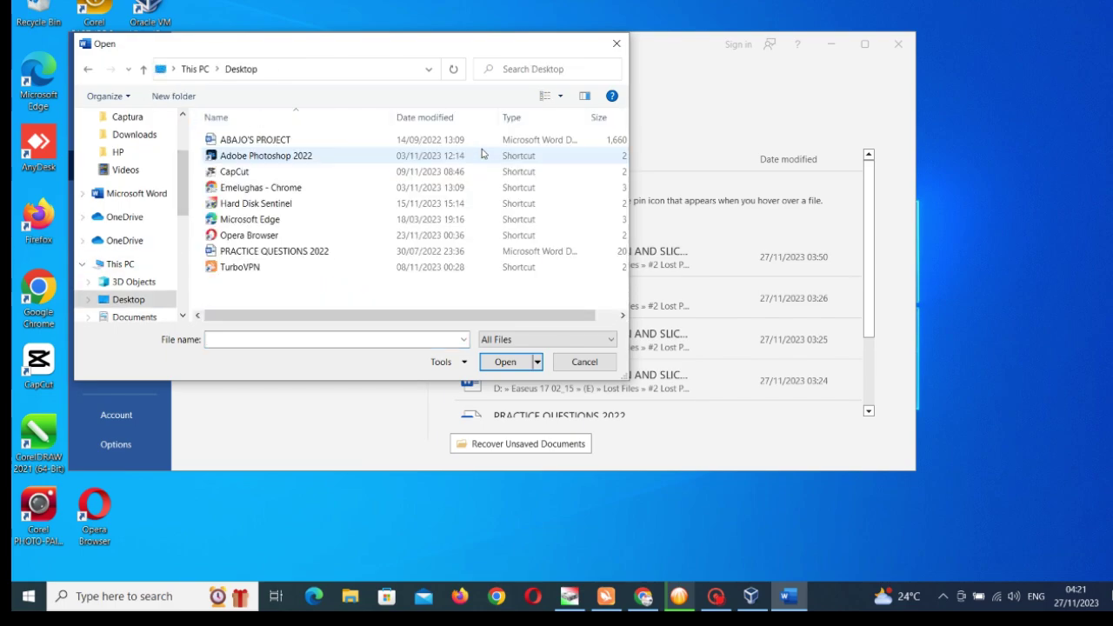
{"action": "double_click", "coordinate": [299, 251]}
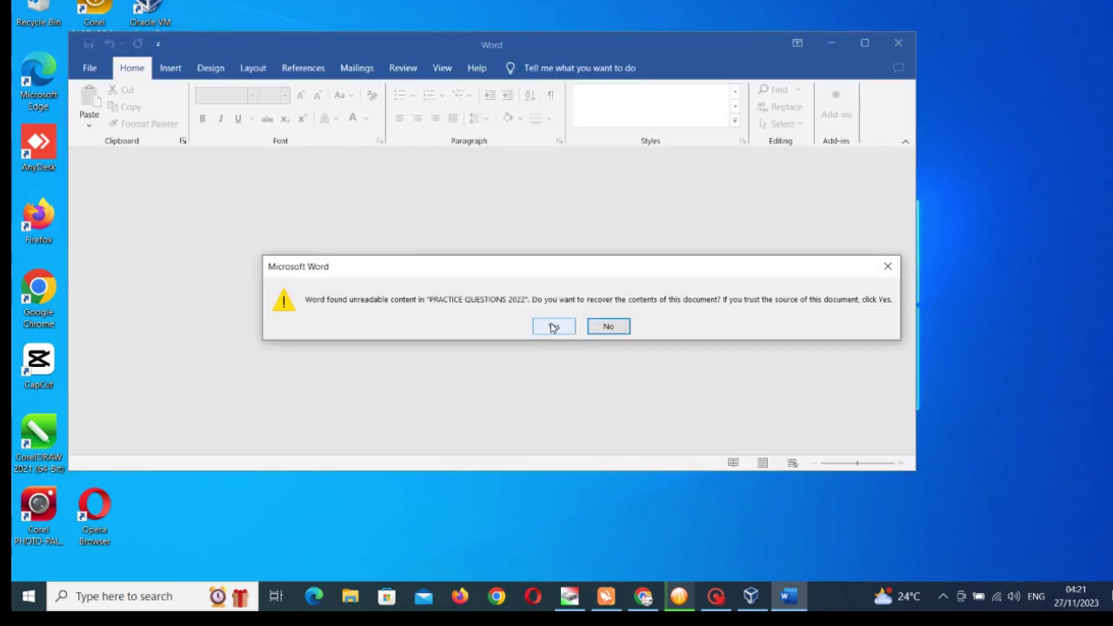
{"action": "left_click", "coordinate": [553, 327]}
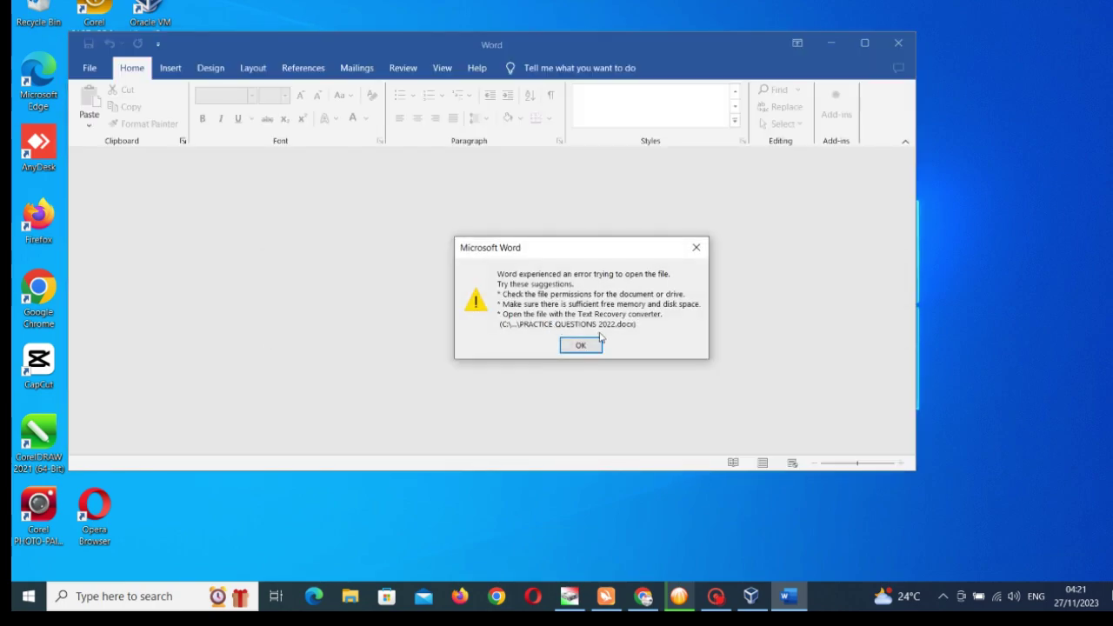
{"action": "left_click", "coordinate": [598, 345]}
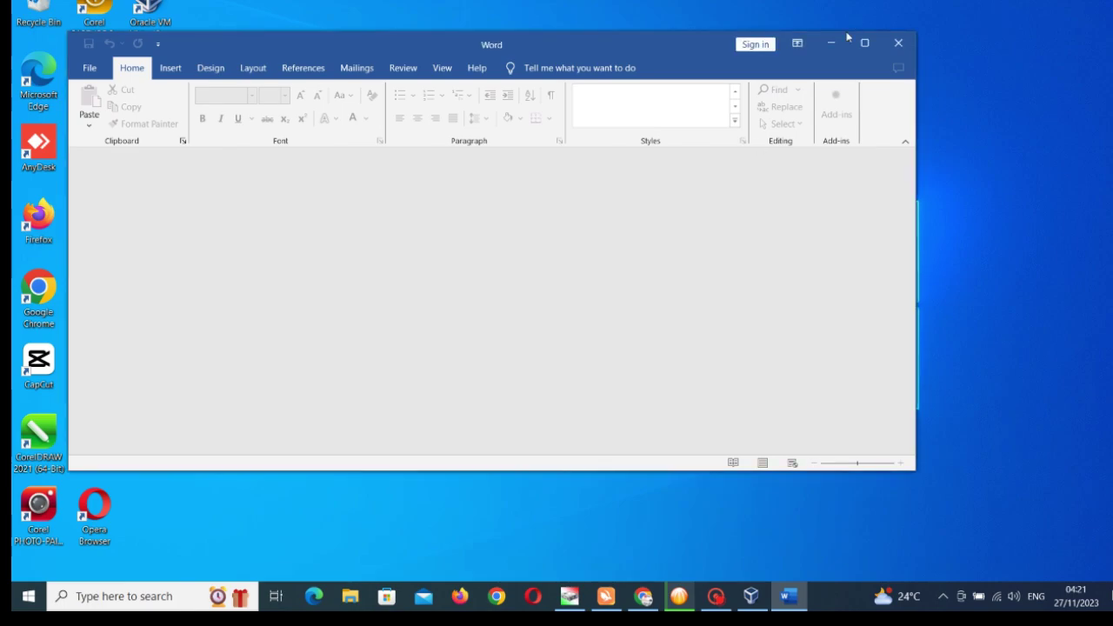
- Turn on 'Confirm file format conversion on open' in Word's Advanced options and save
{"action": "left_click", "coordinate": [89, 68]}
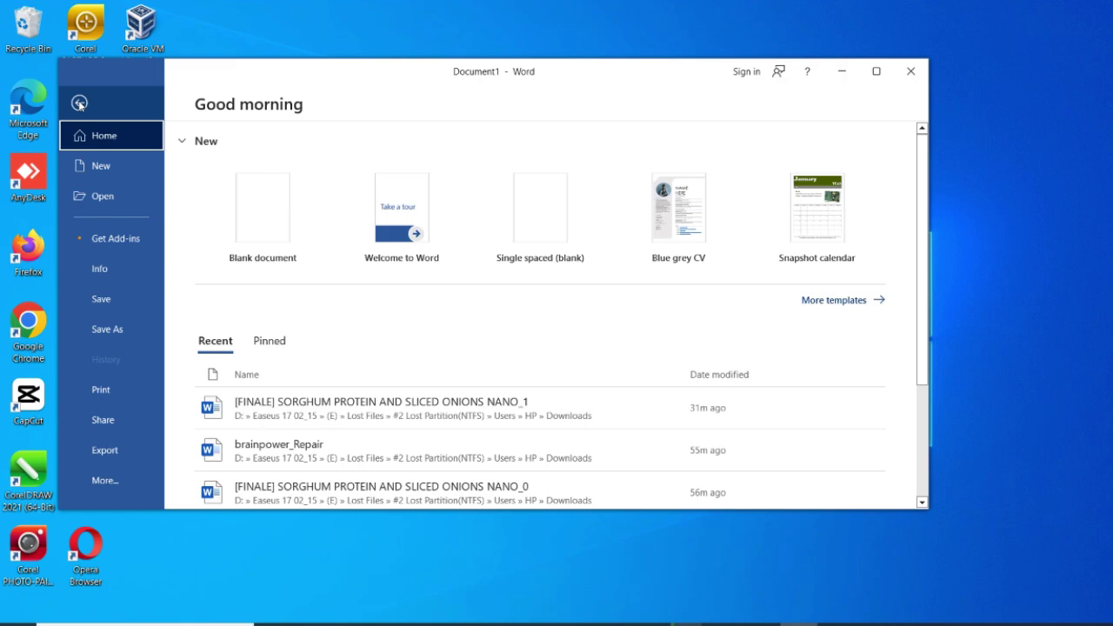
{"action": "left_click", "coordinate": [128, 492]}
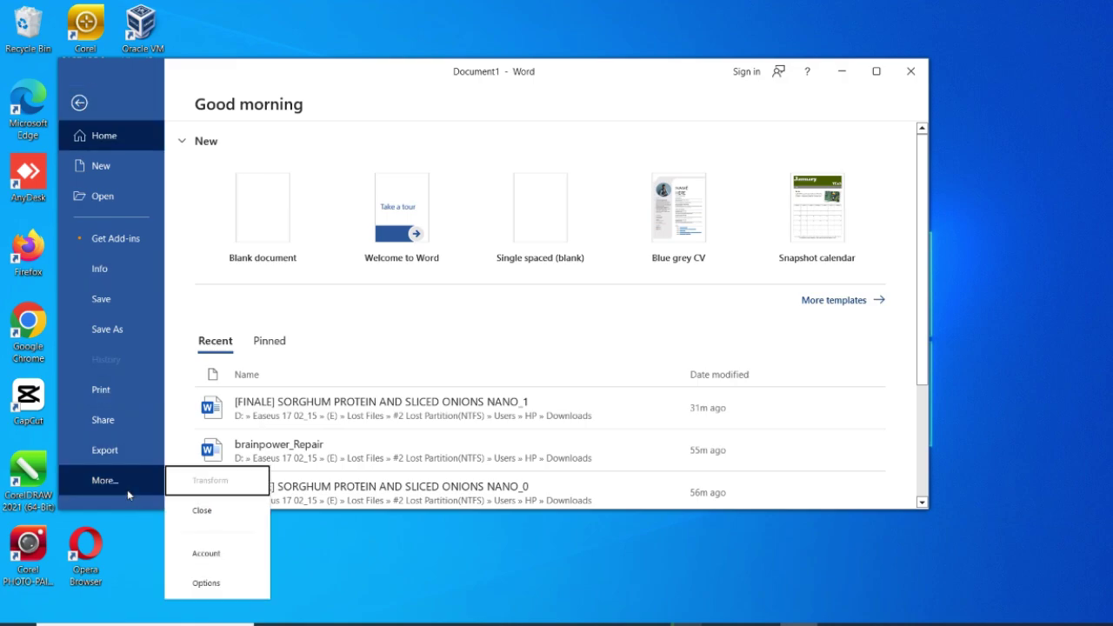
{"action": "left_click", "coordinate": [253, 588]}
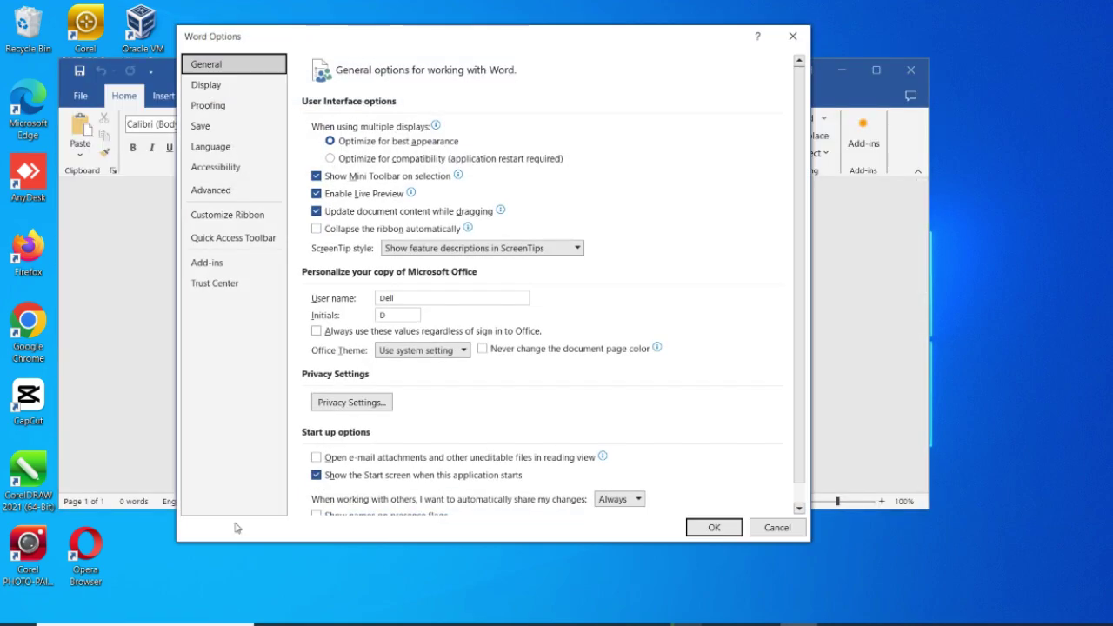
{"action": "left_click", "coordinate": [213, 196]}
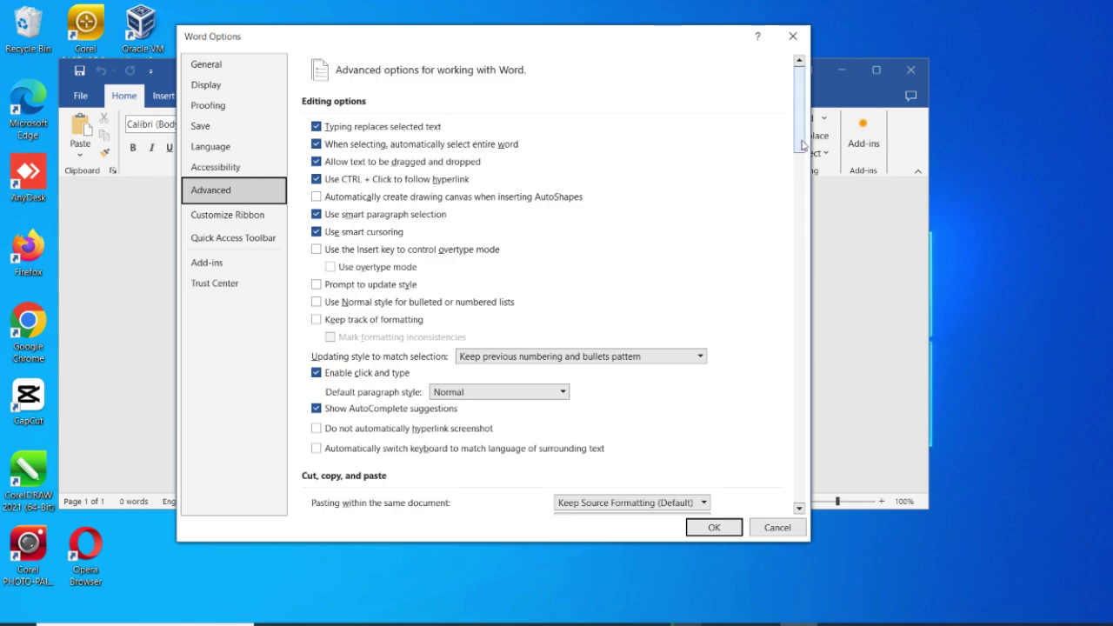
{"action": "mouse_move", "coordinate": [802, 145]}
{"action": "left_mouse_down"}
{"action": "mouse_move", "coordinate": [817, 244]}
{"action": "mouse_move", "coordinate": [818, 439]}
{"action": "left_mouse_up"}
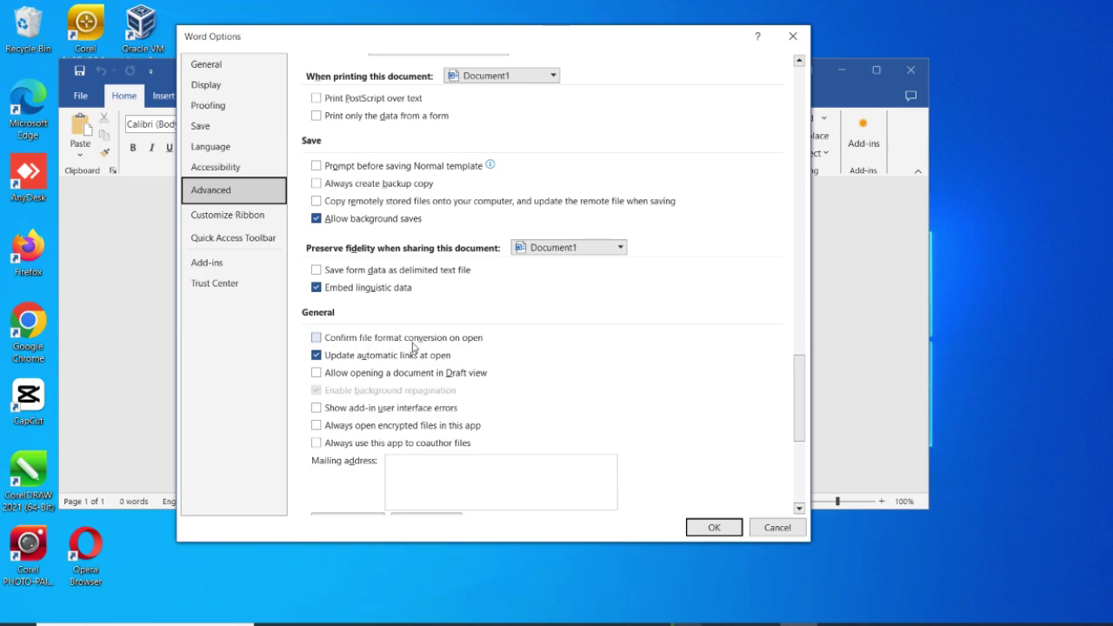
{"action": "left_click", "coordinate": [316, 338]}
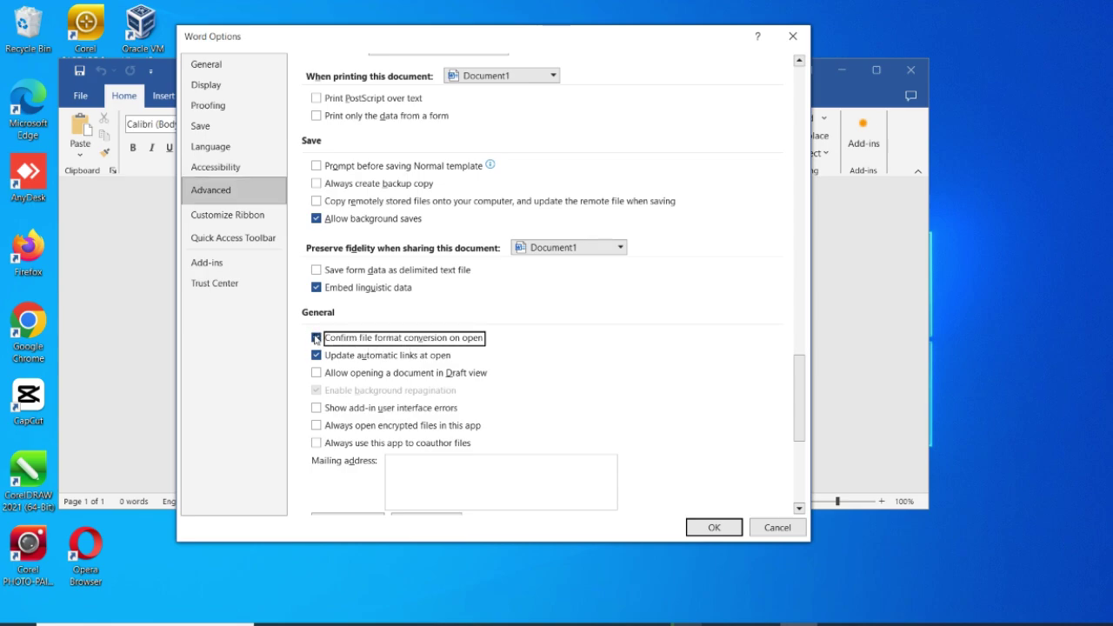
{"action": "left_click", "coordinate": [716, 530]}
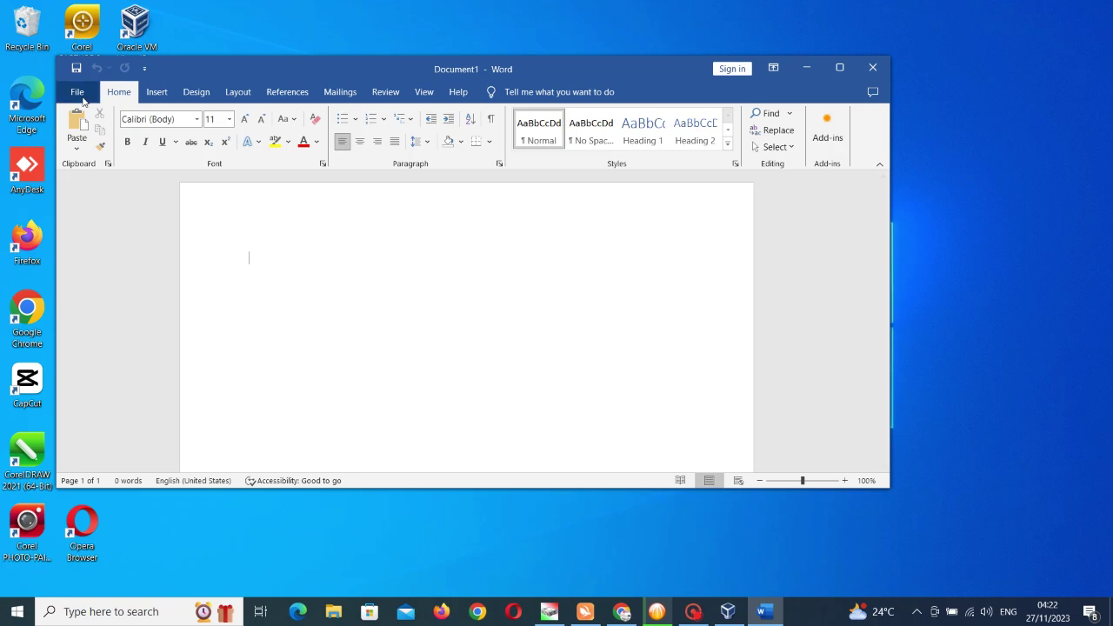
- Open ABAJO'S PROJECT with the 'Recover Text from Any File' file type filter
{"action": "left_click", "coordinate": [78, 92]}
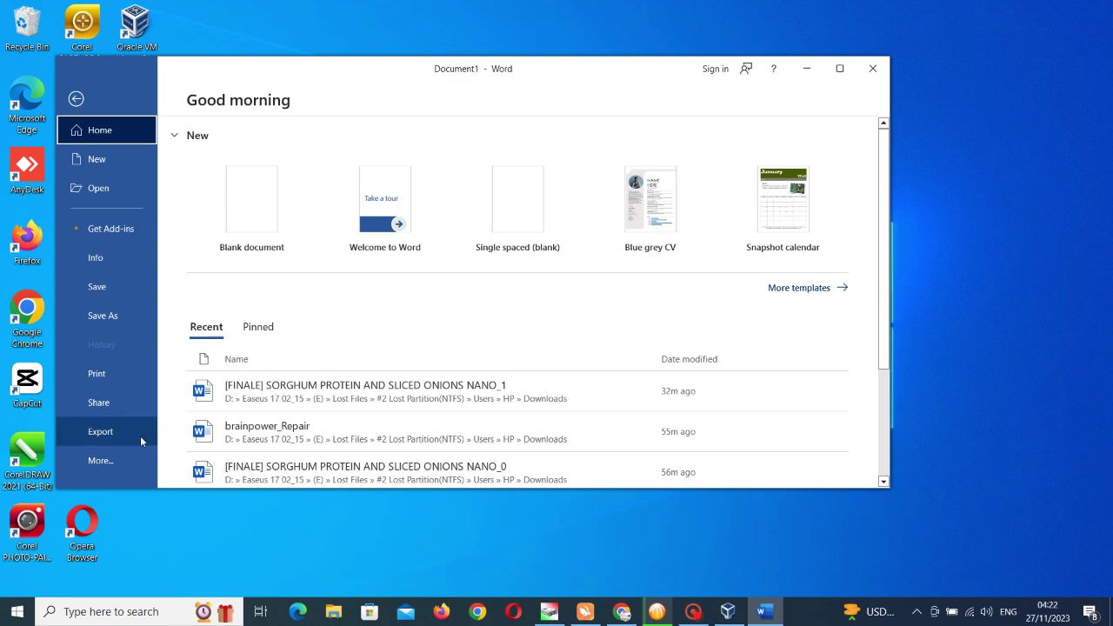
{"action": "left_click", "coordinate": [117, 194]}
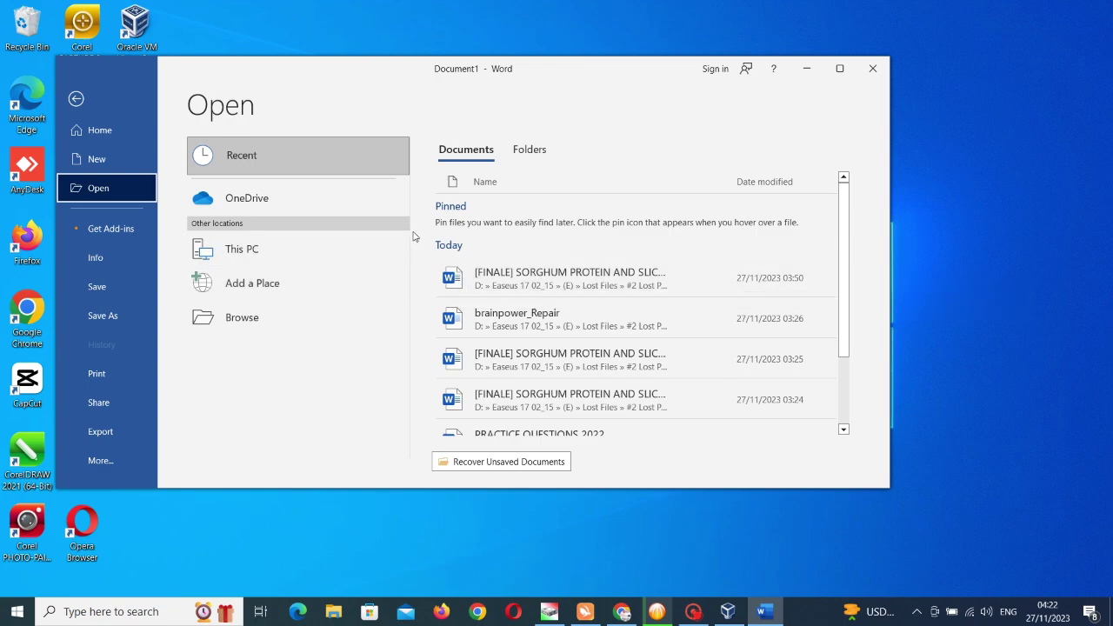
{"action": "left_click", "coordinate": [515, 363]}
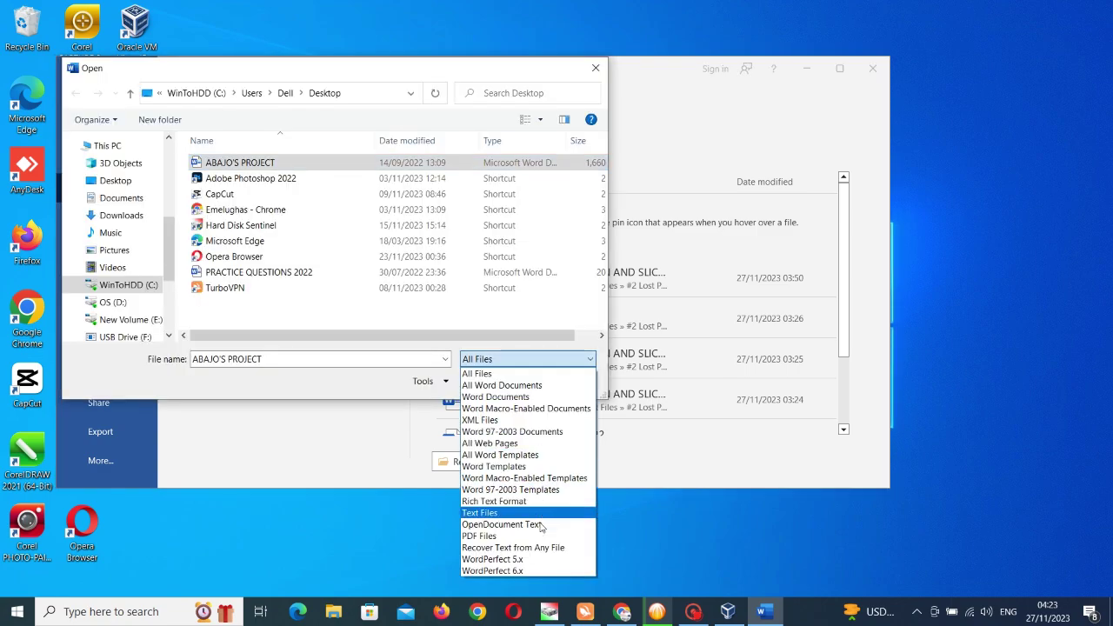
{"action": "left_click", "coordinate": [550, 548]}
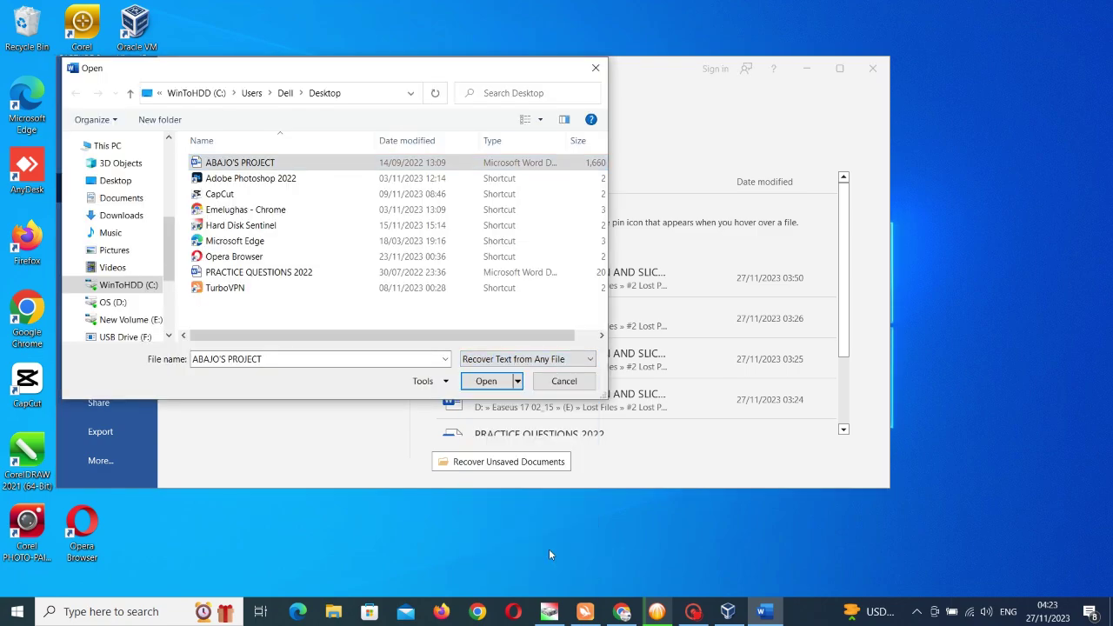
{"action": "left_click", "coordinate": [486, 382]}
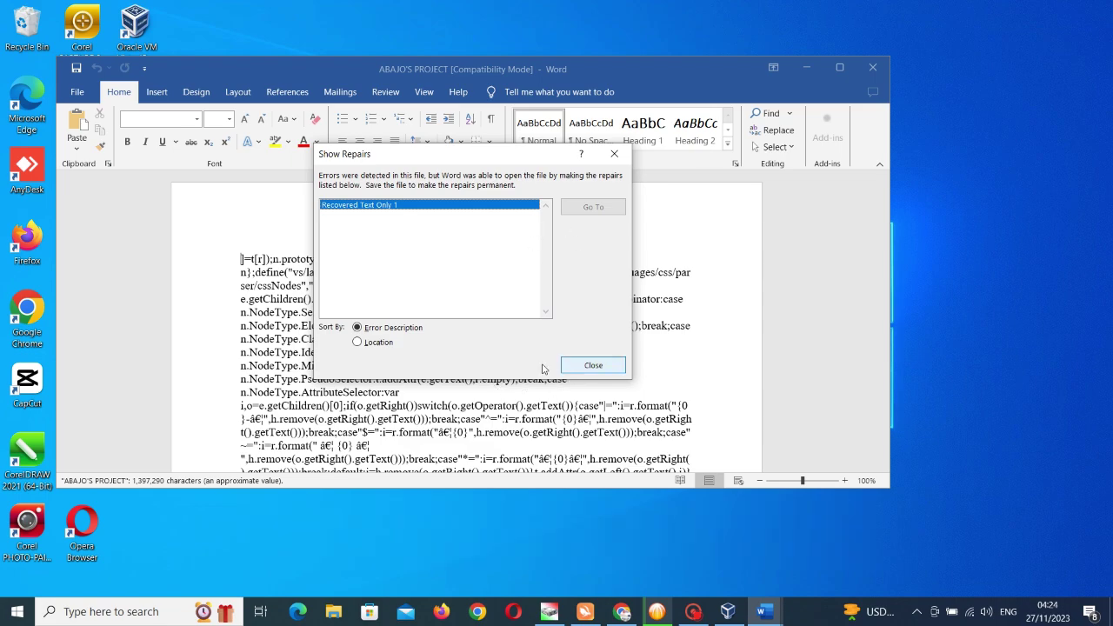
- Dismiss the repairs notice, scroll through the 141-page recovered text, and close Word
{"action": "left_click", "coordinate": [591, 366]}
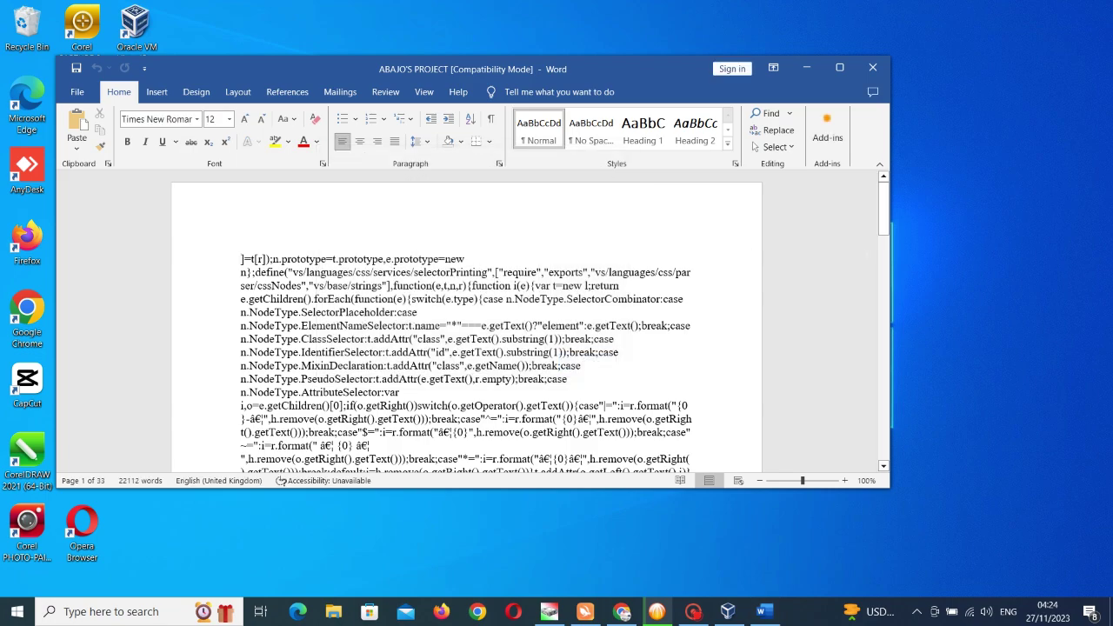
{"action": "left_click_drag", "start_coordinate": [882, 217], "coordinate": [901, 328]}
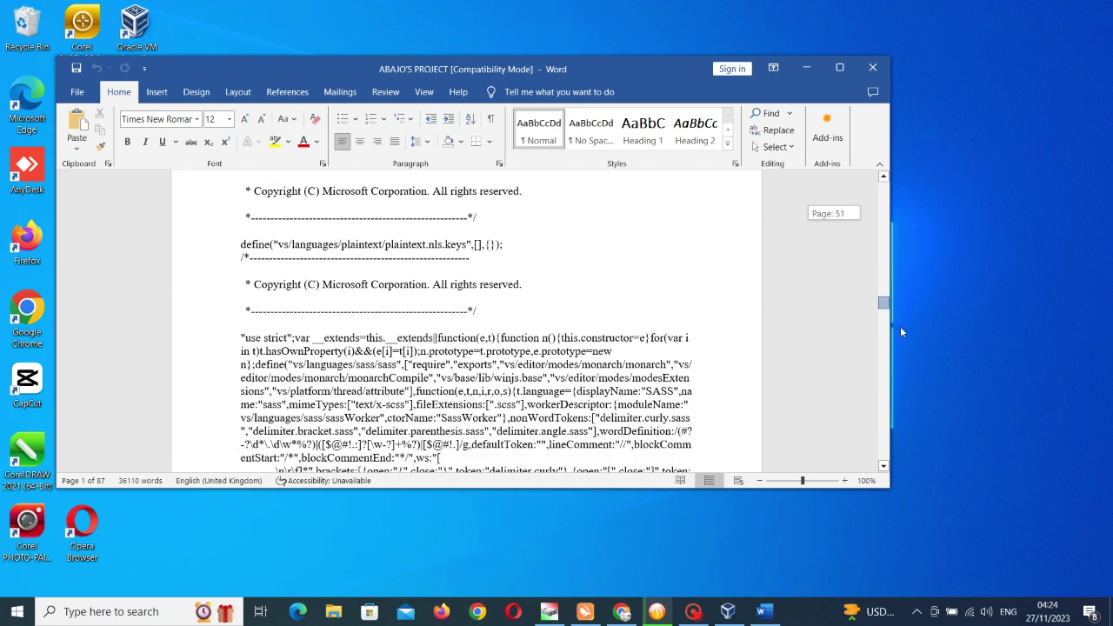
{"action": "left_click_drag", "start_coordinate": [901, 329], "coordinate": [913, 356]}
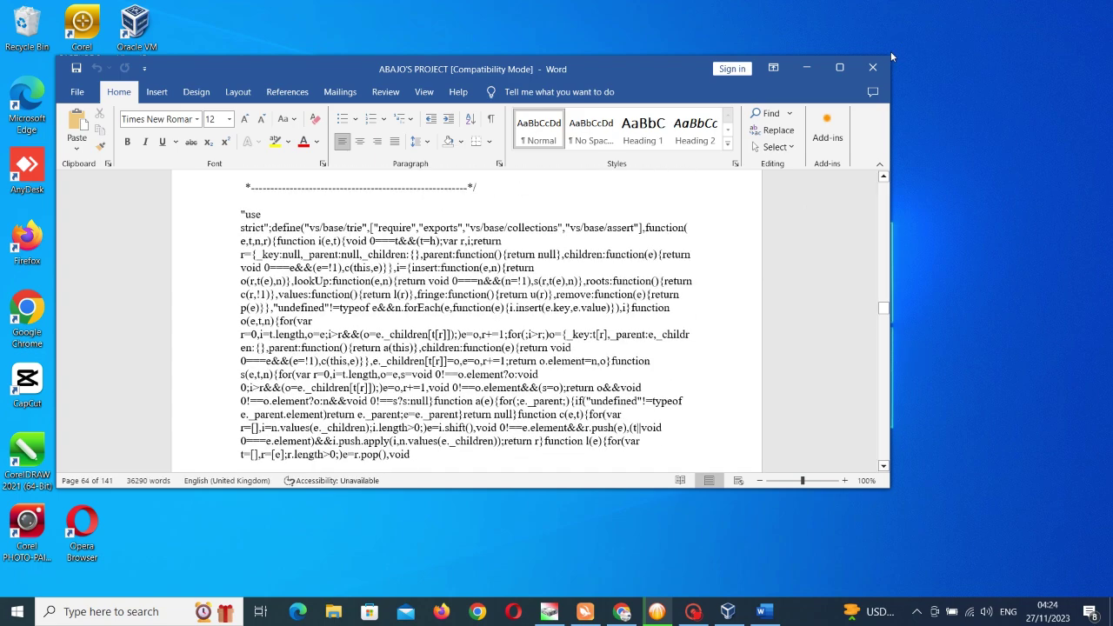
{"action": "left_click", "coordinate": [873, 68]}
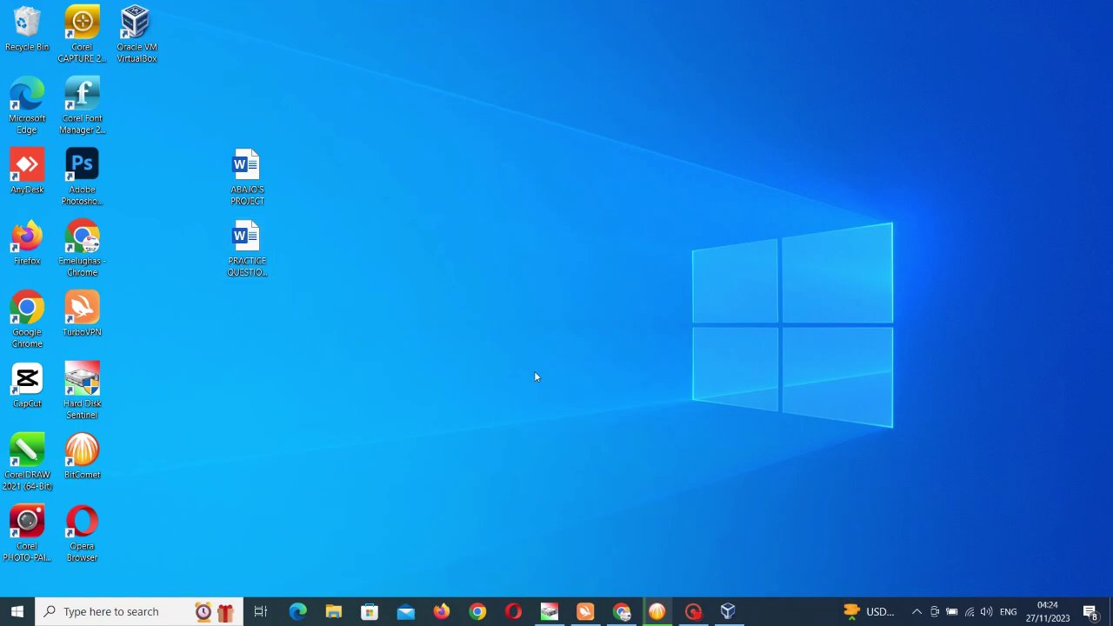
- Try opening PRACTICE QUESTIONS 2022 directly, declining recovery and dismissing the error
{"action": "double_click", "coordinate": [264, 249]}
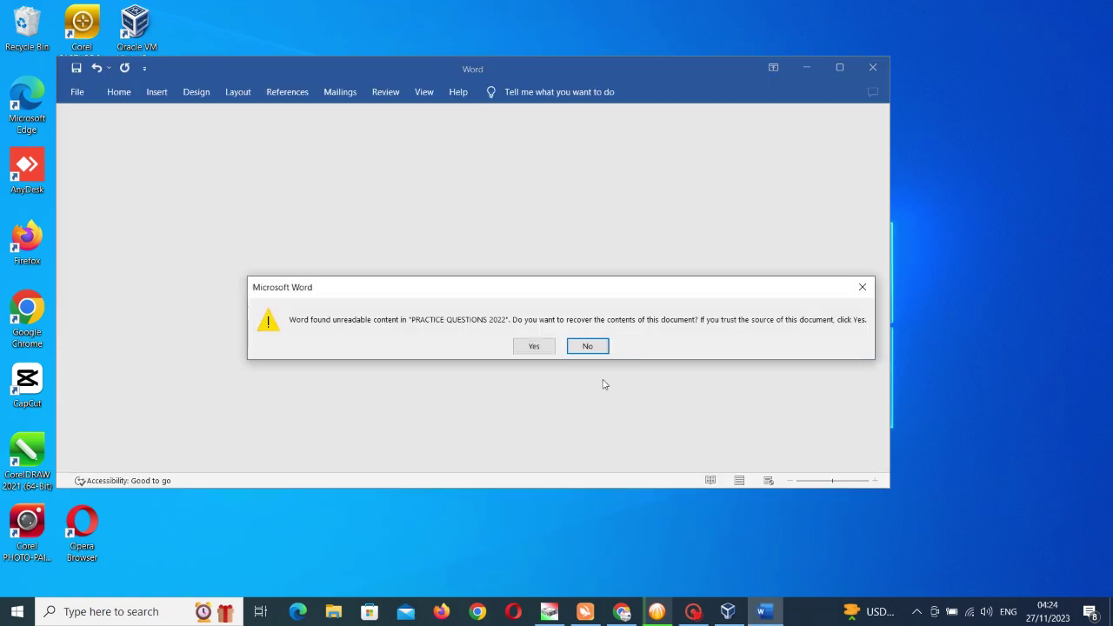
{"action": "left_click", "coordinate": [587, 346]}
{"action": "left_click", "coordinate": [571, 362]}
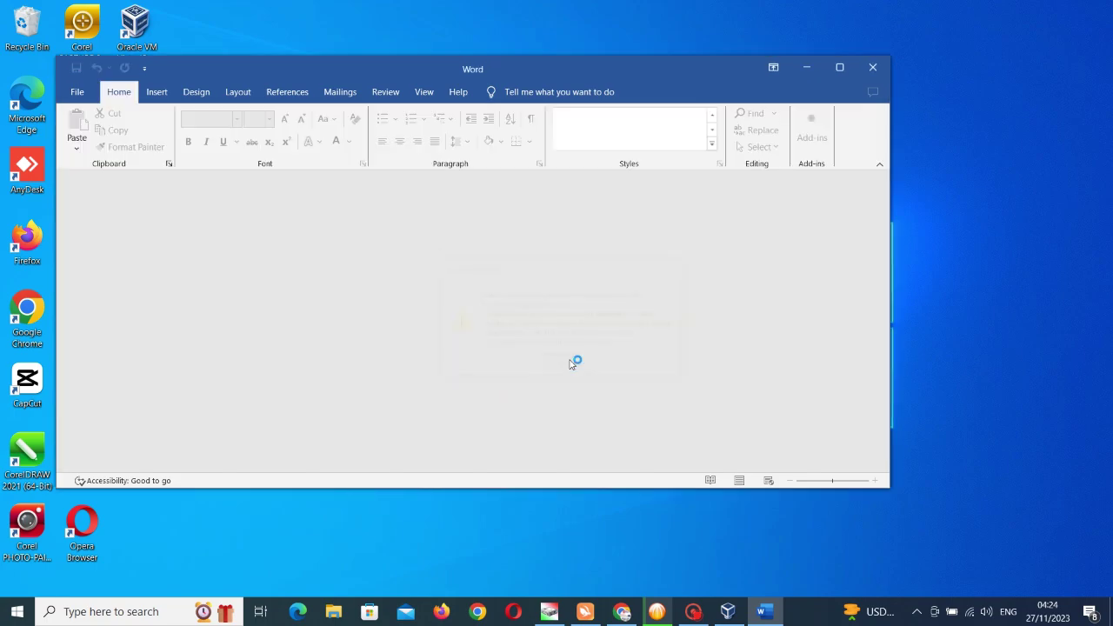
- Pick PRACTICE QUESTIONS 2022 from the Desktop and open it with 'Recover Text from Any File'
{"action": "double_click", "coordinate": [365, 307]}
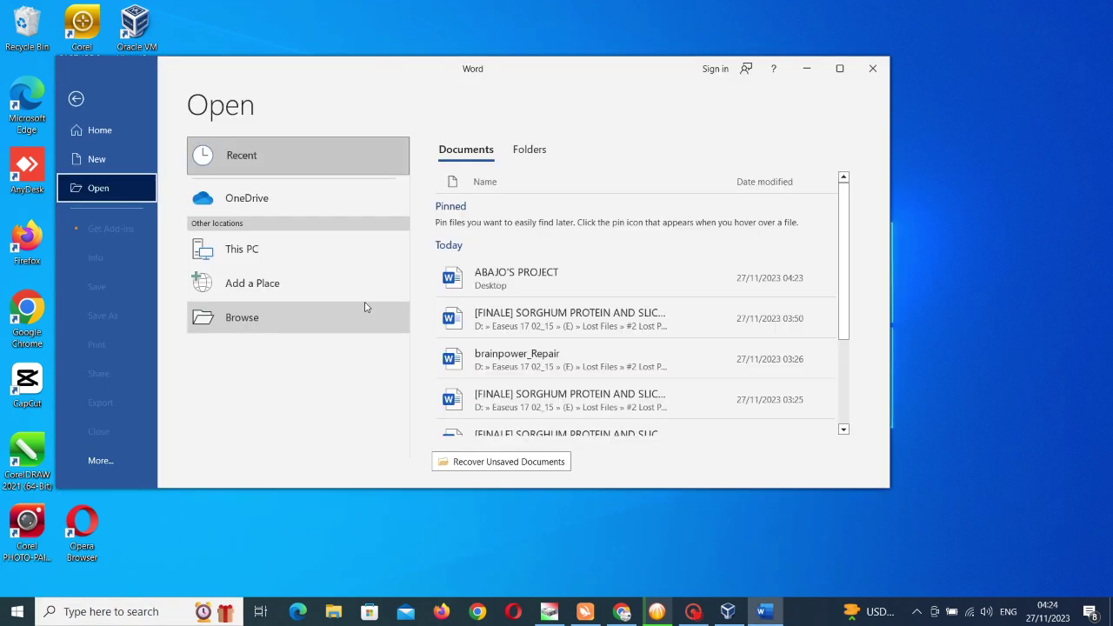
{"action": "left_click", "coordinate": [366, 307]}
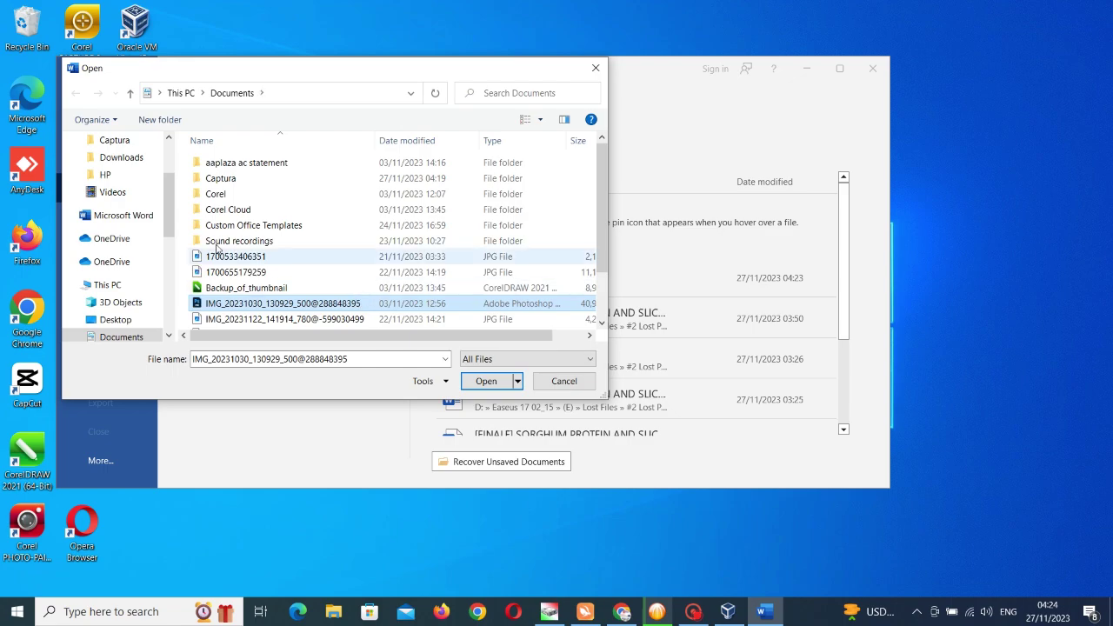
{"action": "left_click", "coordinate": [109, 285]}
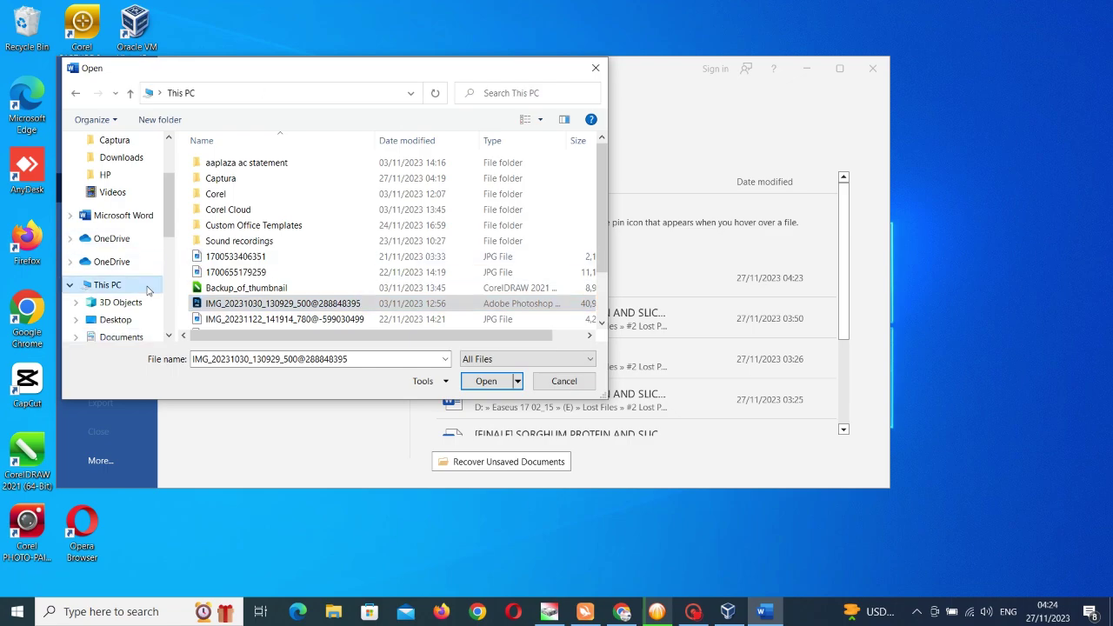
{"action": "scroll", "coordinate": [131, 261], "scroll_direction": "down", "scroll_amount": 4}
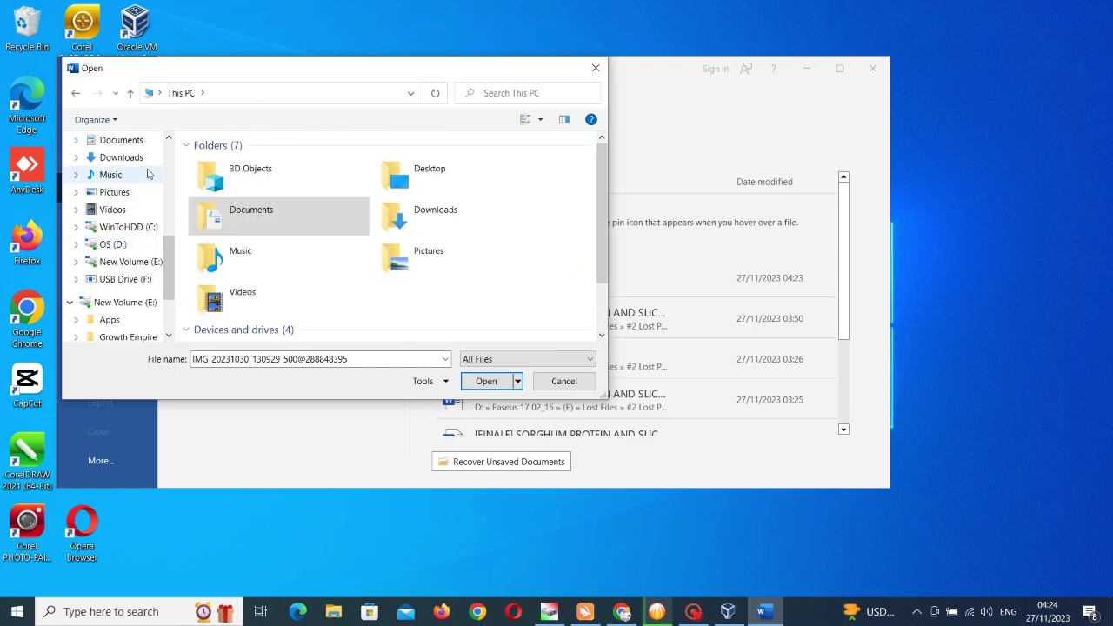
{"action": "left_click", "coordinate": [173, 186]}
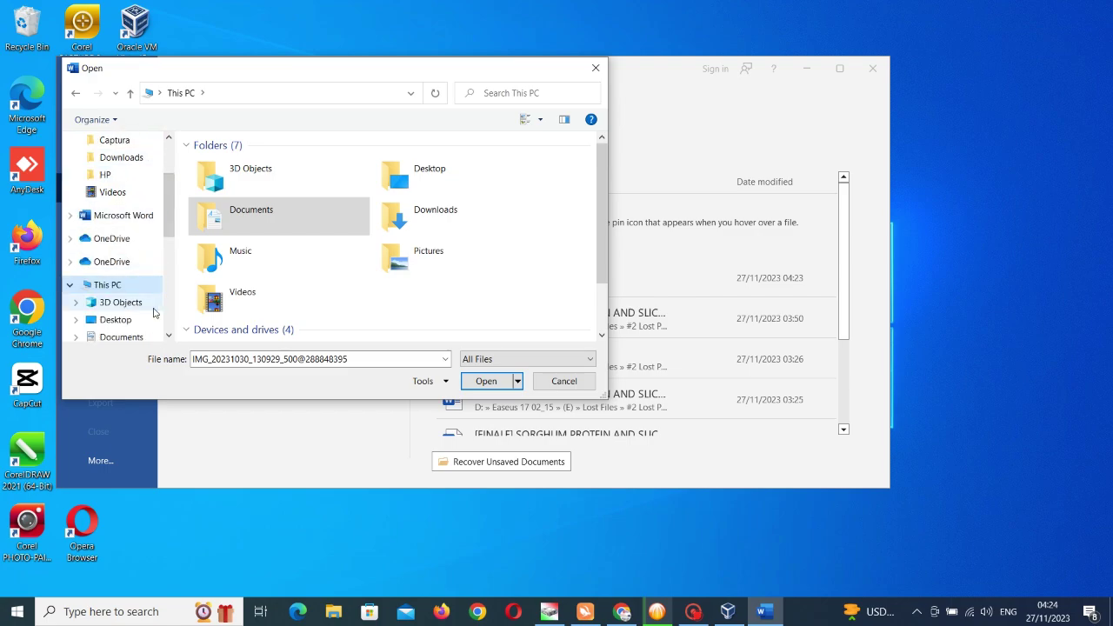
{"action": "left_click", "coordinate": [131, 320]}
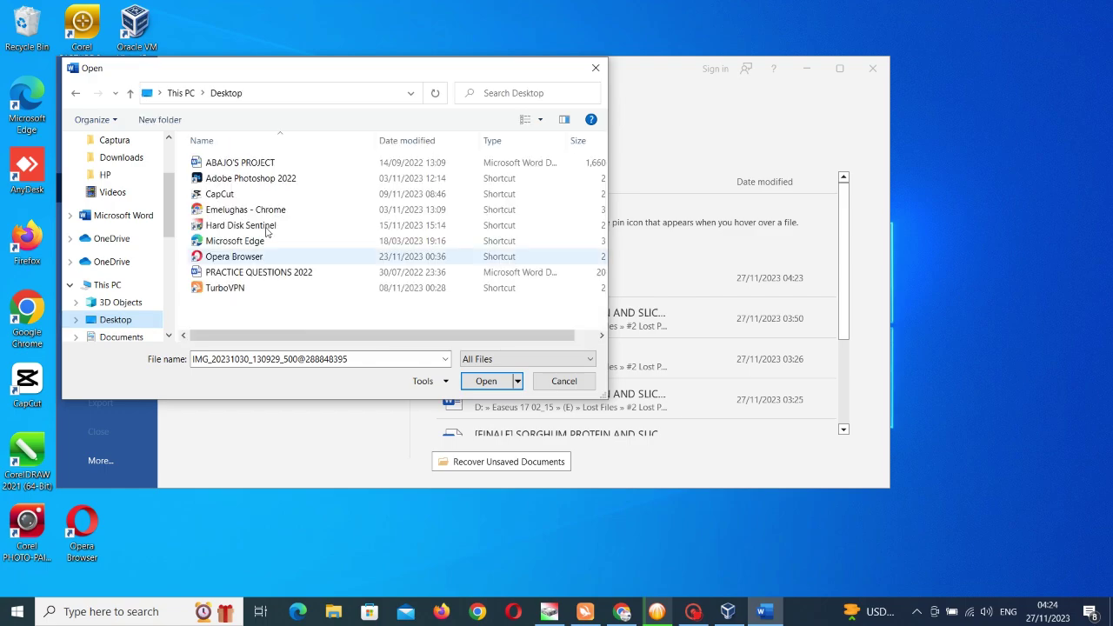
{"action": "left_click", "coordinate": [303, 273]}
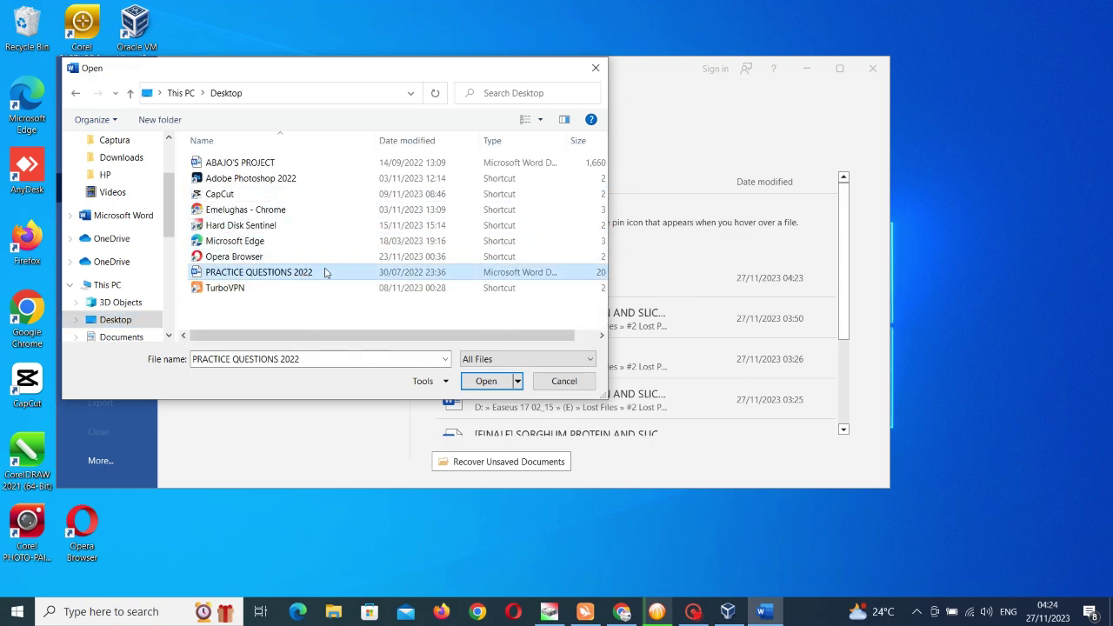
{"action": "left_click", "coordinate": [584, 360]}
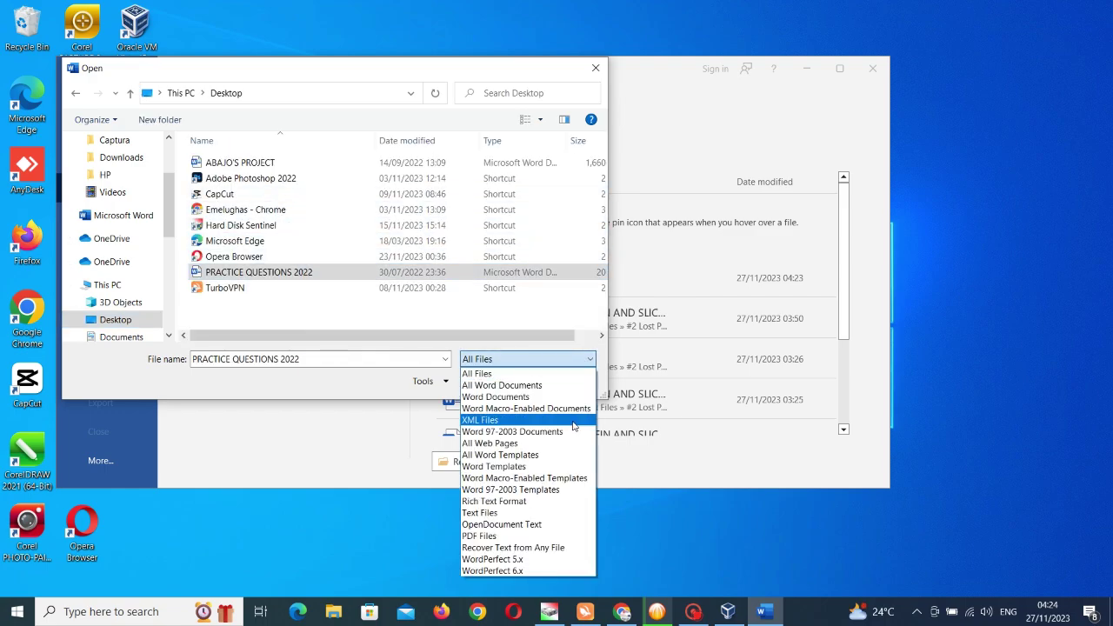
{"action": "left_click", "coordinate": [571, 547]}
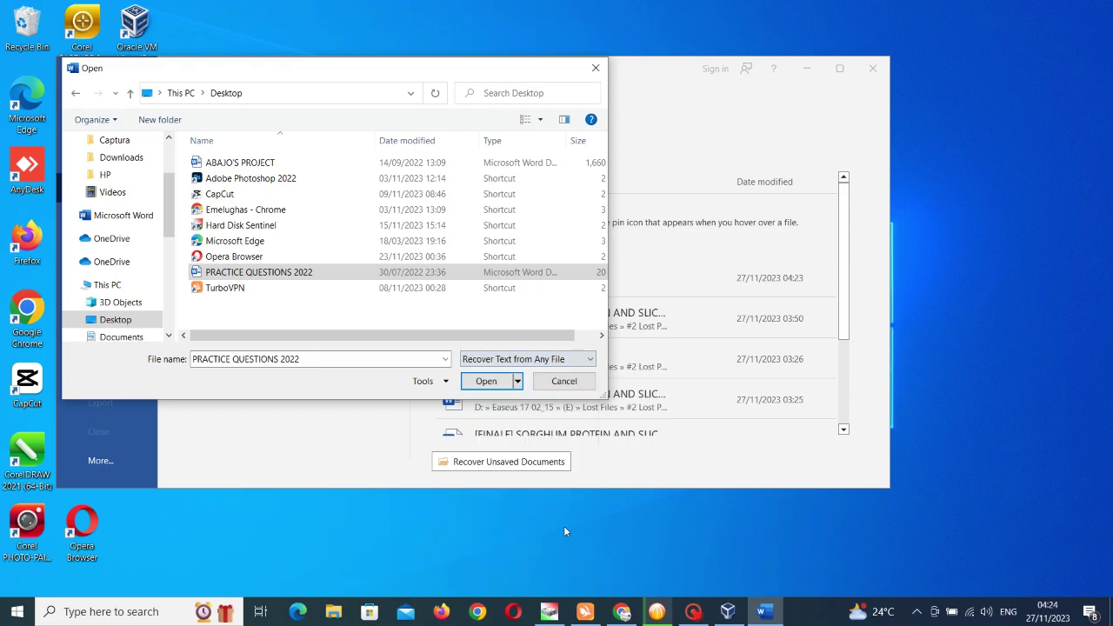
{"action": "left_click", "coordinate": [490, 382]}
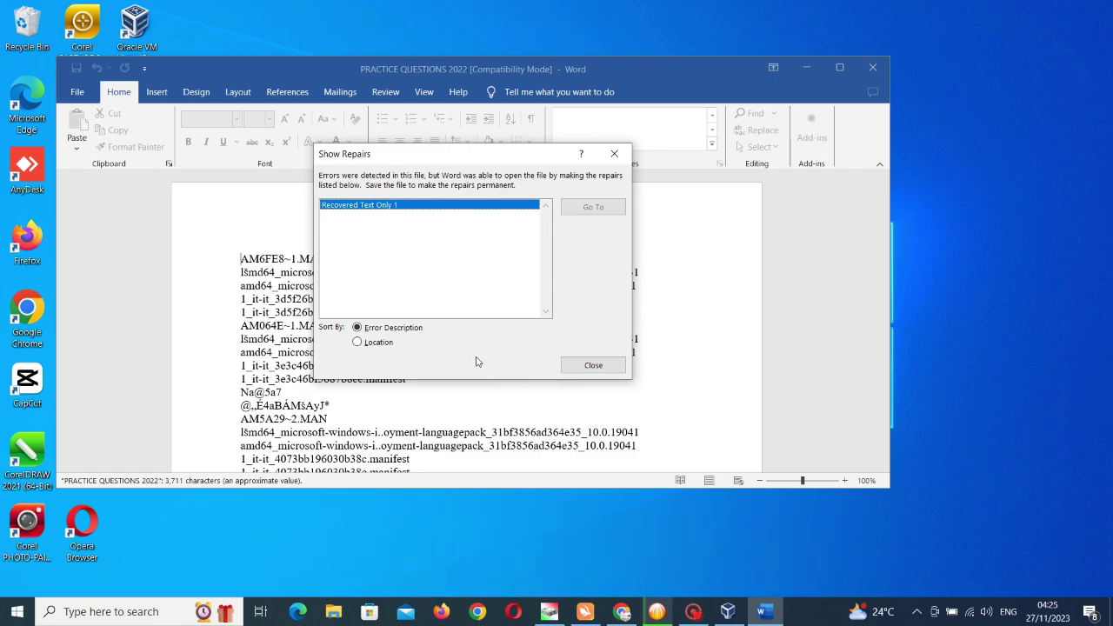
- Dismiss the repairs notice, scroll the three pages of garbled text, and close Word
{"action": "left_click", "coordinate": [593, 365]}
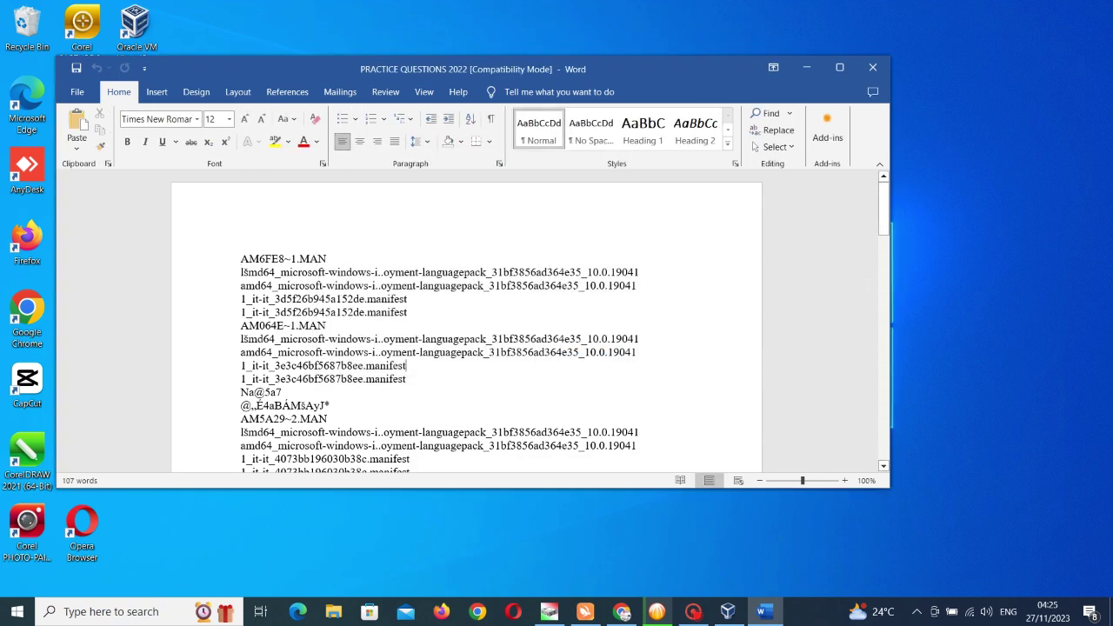
{"action": "mouse_move", "coordinate": [883, 199]}
{"action": "left_mouse_down"}
{"action": "mouse_move", "coordinate": [911, 358]}
{"action": "mouse_move", "coordinate": [890, 105]}
{"action": "left_mouse_up"}
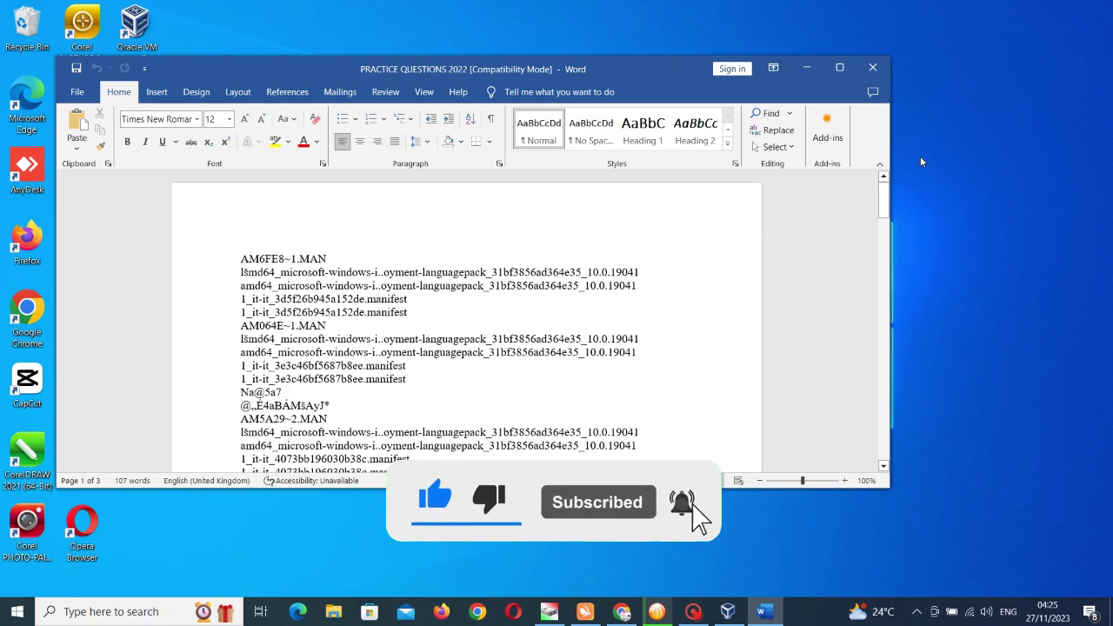
{"action": "left_click", "coordinate": [888, 72]}
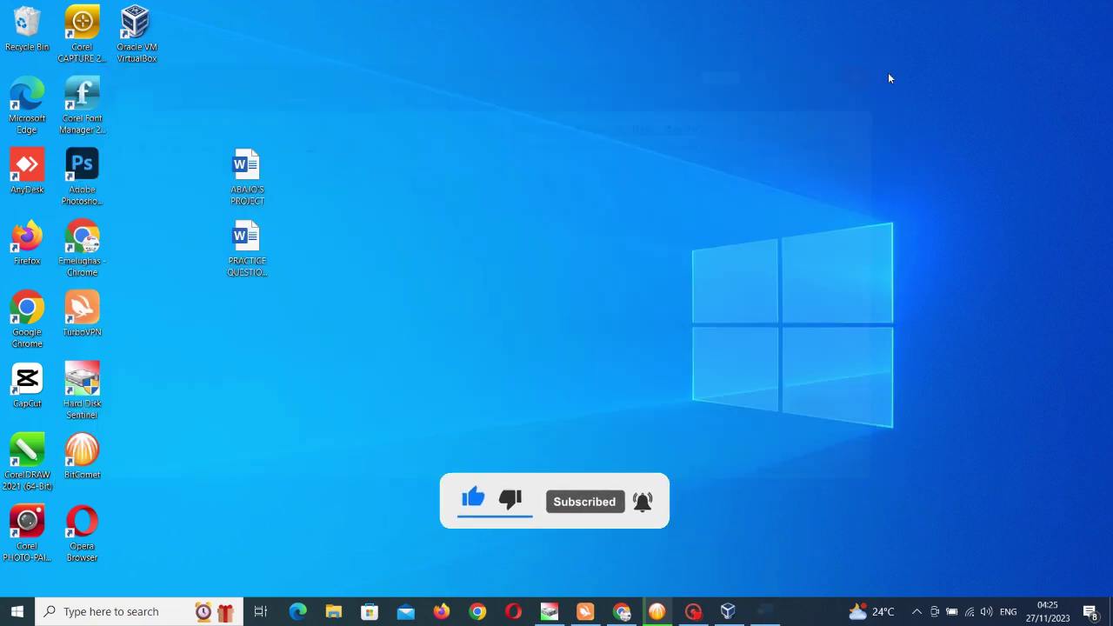